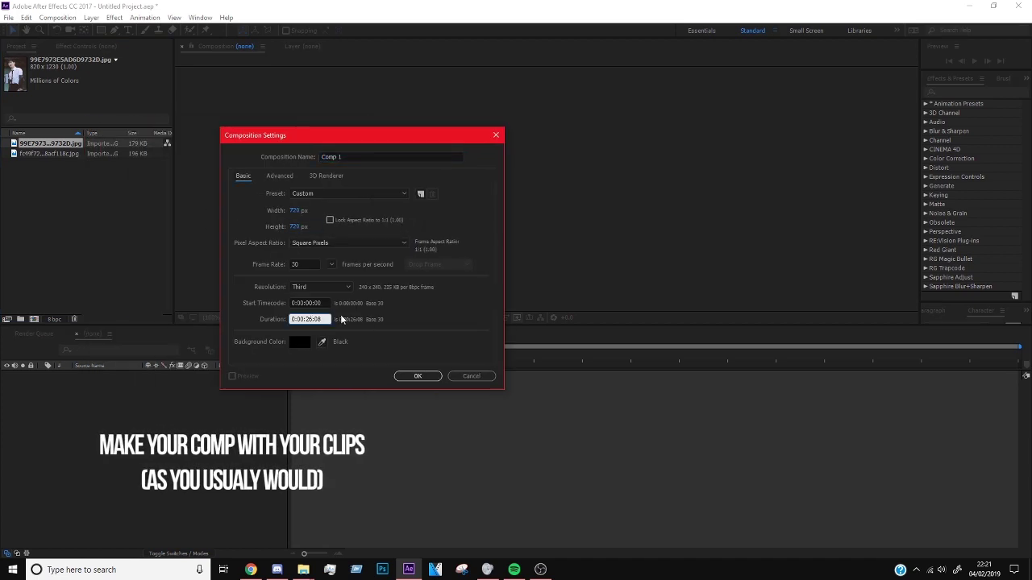
# Step: Create the 720 x 720 px, 30 fps composition and add the 99E7973 image to its timeline
pyautogui.press('Return')
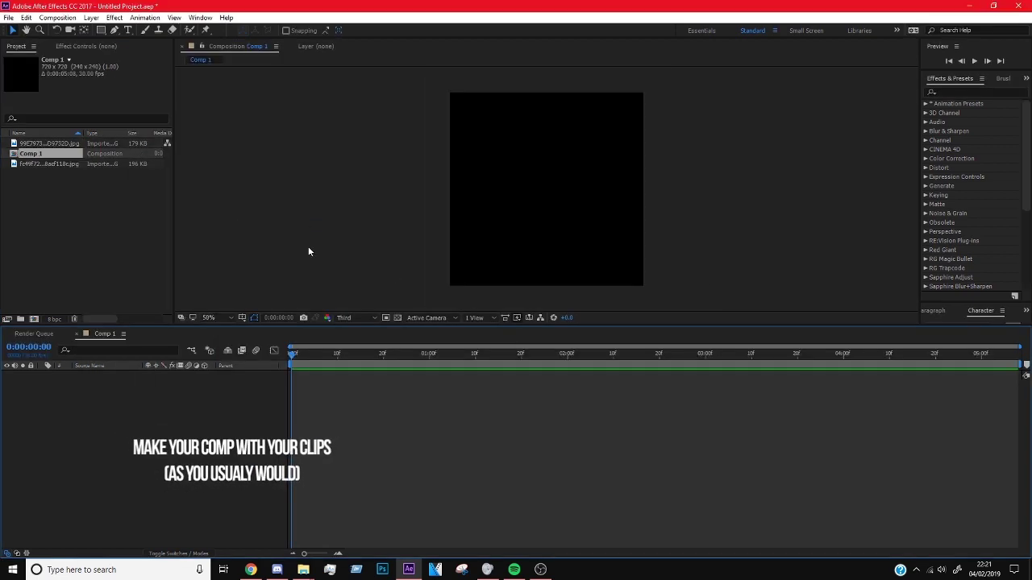
pyautogui.moveTo(48, 145); pyautogui.dragTo(47, 386)
pyautogui.moveTo(197, 390); pyautogui.dragTo(202, 387)
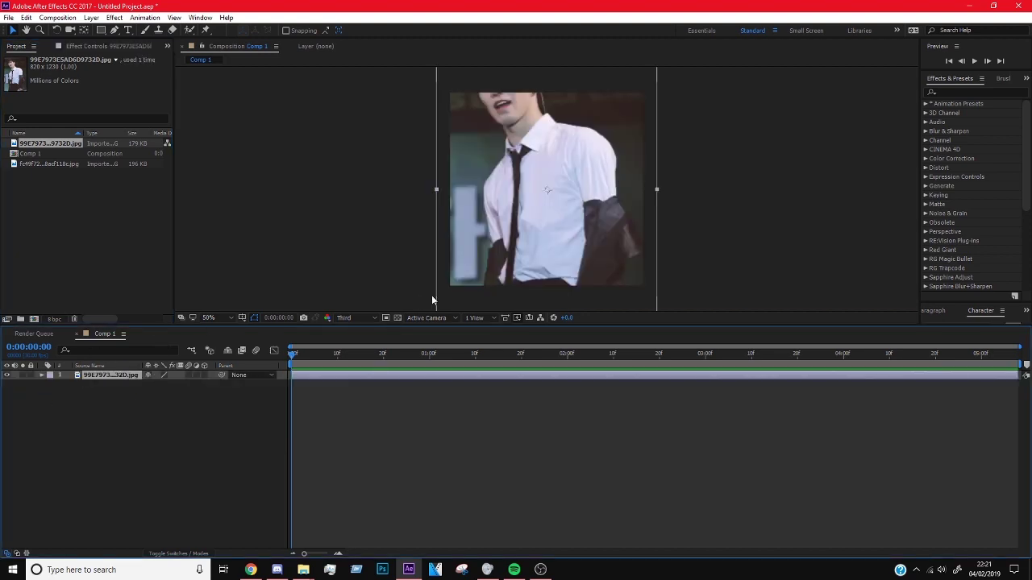
# Step: Cut the first image layer at 0:00:02:14, delete the remainder, and add the second image from that point onward
pyautogui.hotkey('ctrl', 'shift', 'd')
pyautogui.press('Delete')
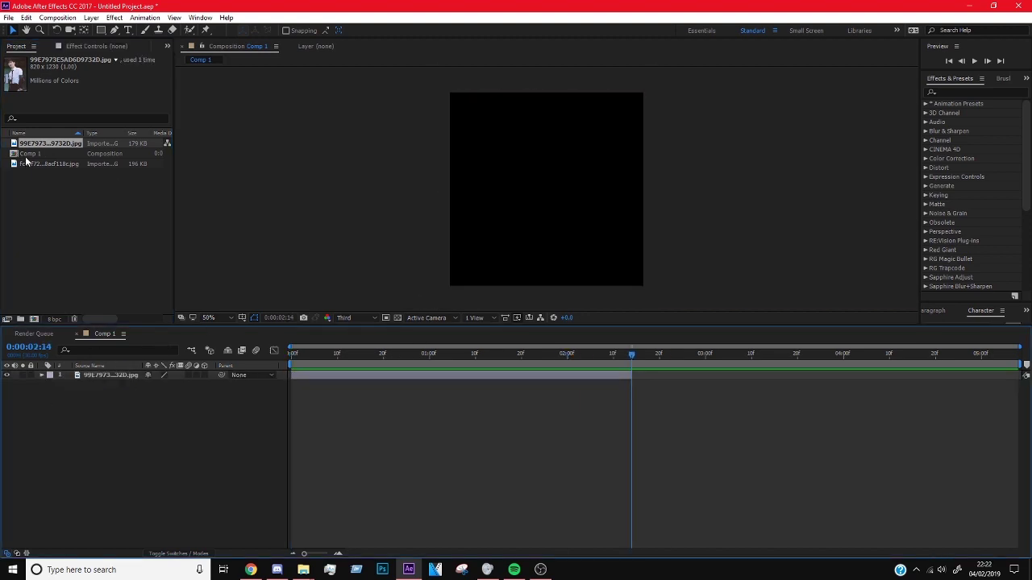
pyautogui.moveTo(28, 164); pyautogui.dragTo(193, 392)
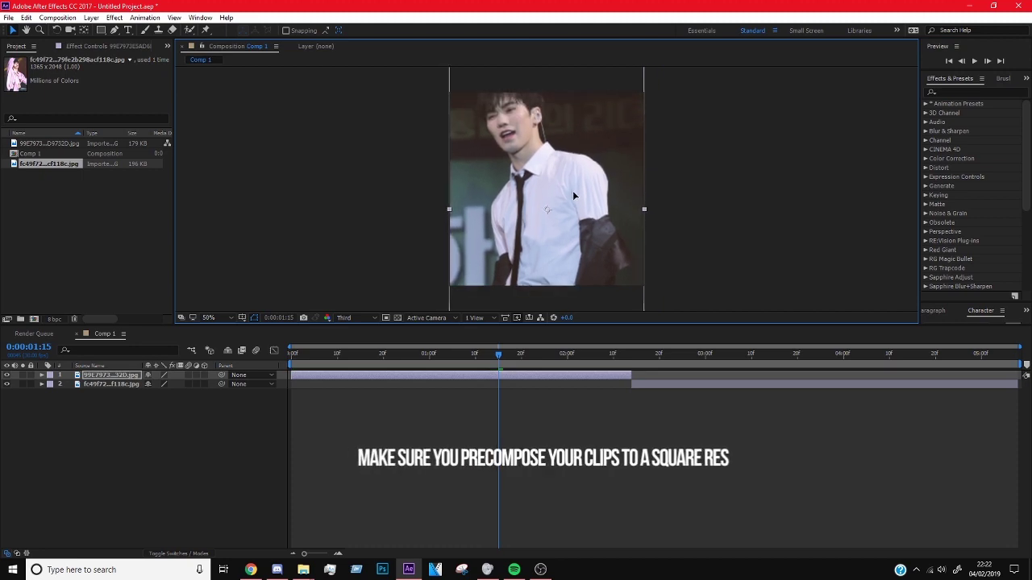
# Step: Pre-compose the first image layer into its own square composition
pyautogui.rightClick(574, 196)
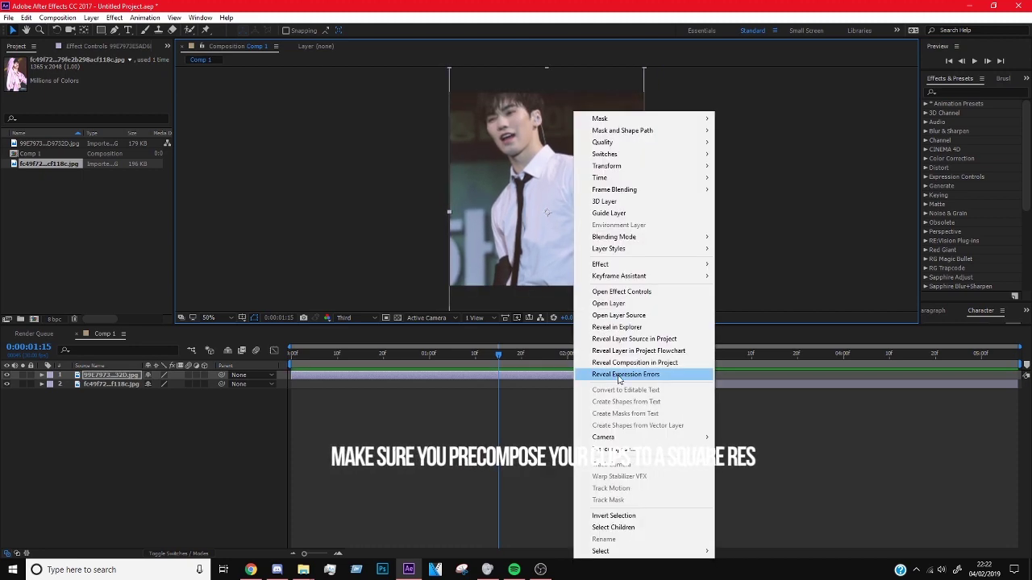
pyautogui.rightClick(120, 376)
pyautogui.click(158, 462)
pyautogui.click(512, 285)
pyautogui.click(532, 349)
# Step: Scale the second image down to the composition's width and position it so the singer is framed
pyautogui.click(686, 354)
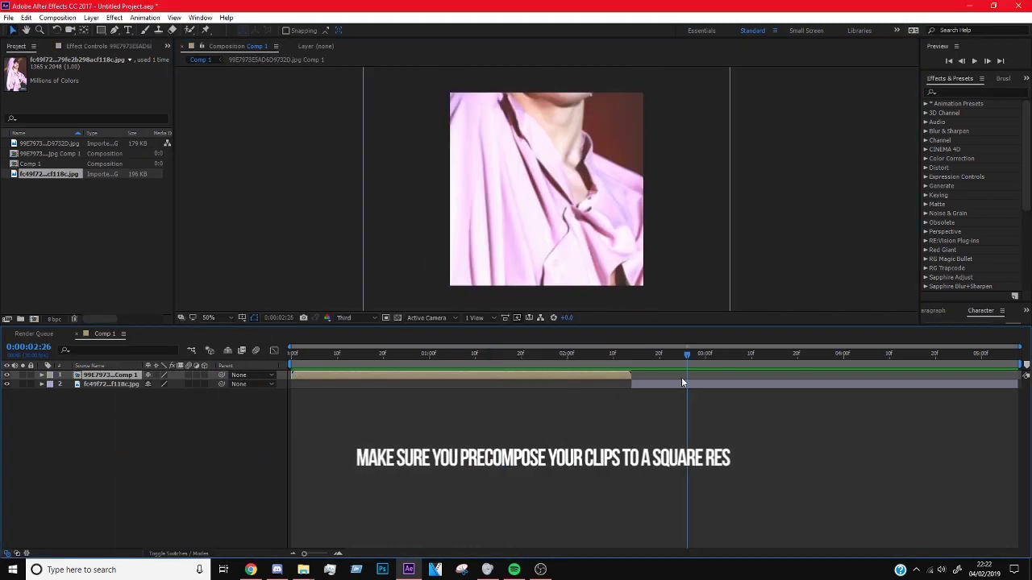
pyautogui.click(682, 384)
pyautogui.moveTo(731, 191); pyautogui.dragTo(644, 200)
pyautogui.moveTo(573, 178); pyautogui.dragTo(572, 187)
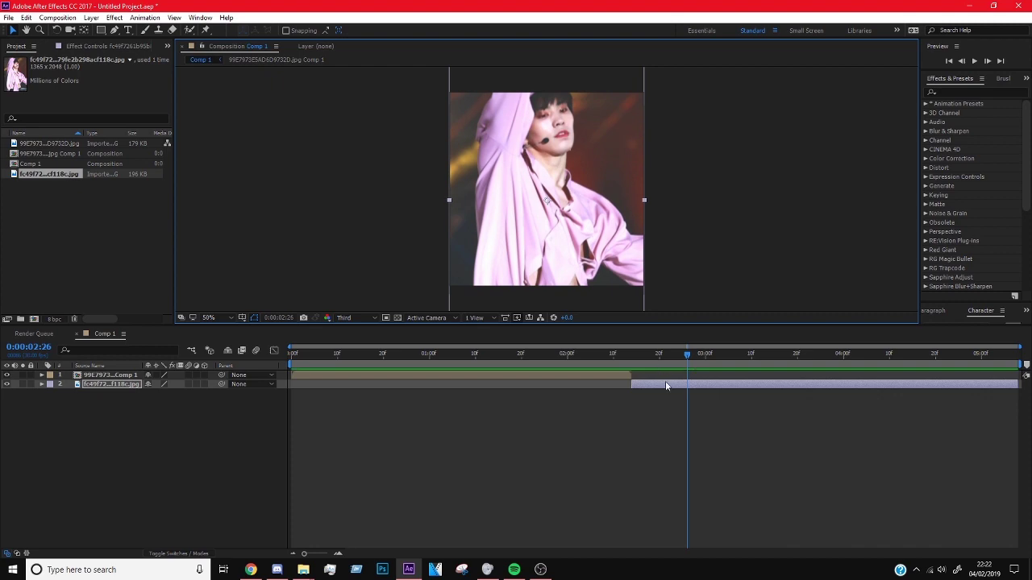
# Step: Pre-compose the second image layer into its own square composition
pyautogui.rightClick(668, 386)
pyautogui.click(707, 472)
pyautogui.click(549, 347)
# Step: Make both pre-composed layers 3D layers
pyautogui.moveTo(687, 353); pyautogui.dragTo(548, 349)
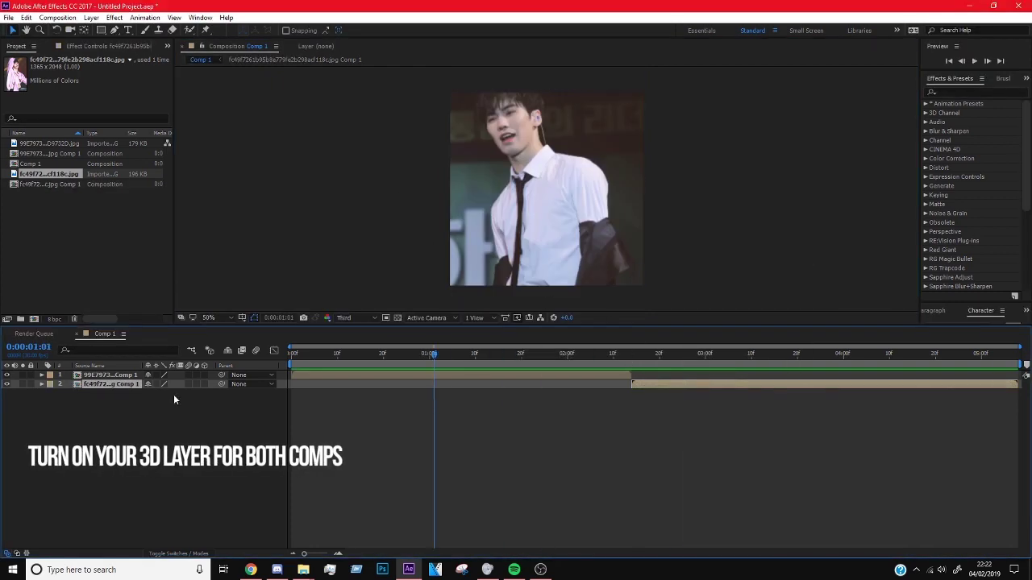
pyautogui.click(204, 375)
pyautogui.click(204, 384)
# Step: Duplicate the first pre-composed clip five times for the cube's six faces
pyautogui.click(407, 375)
pyautogui.hotkey('ctrl', 'd')
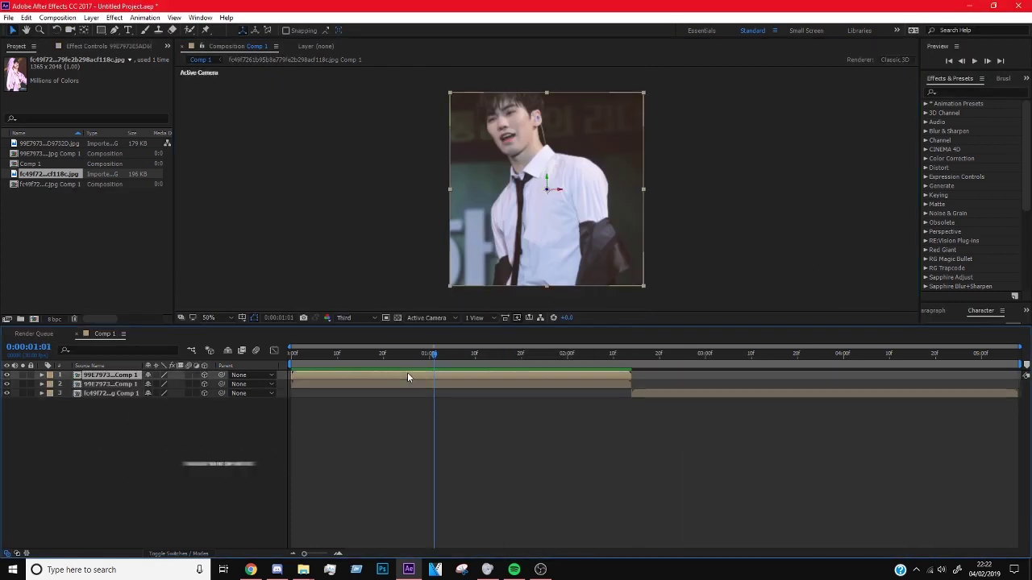
pyautogui.hotkey('ctrl', 'd')
pyautogui.hotkey('ctrl', 'd')
pyautogui.hotkey('ctrl', 'd')
pyautogui.hotkey('ctrl', 'd')
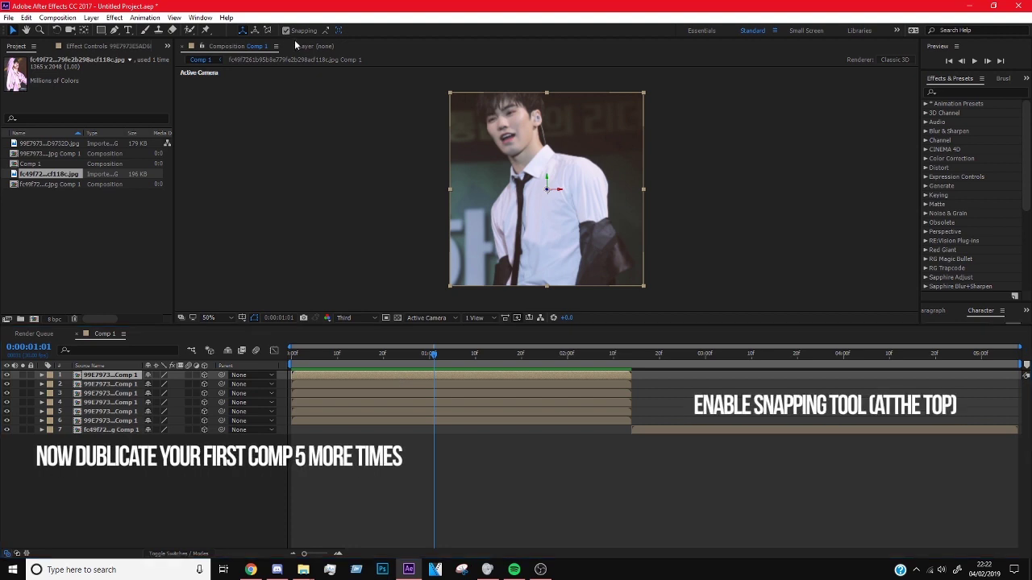
# Step: Set the viewer to the 4 Views - Right layout and show the main view from Custom View 1
pyautogui.click(474, 318)
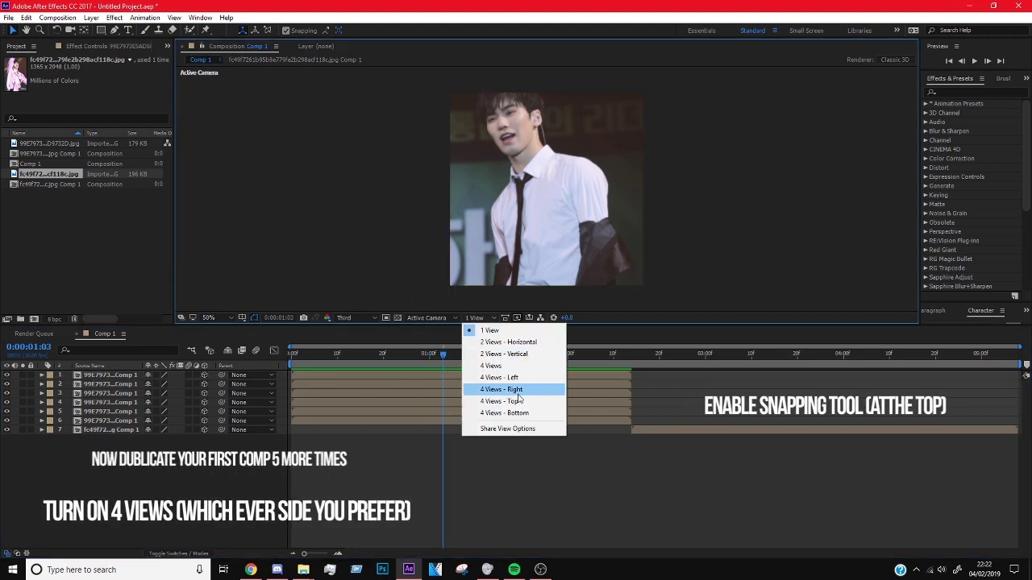
pyautogui.click(517, 391)
pyautogui.click(428, 317)
pyautogui.click(435, 417)
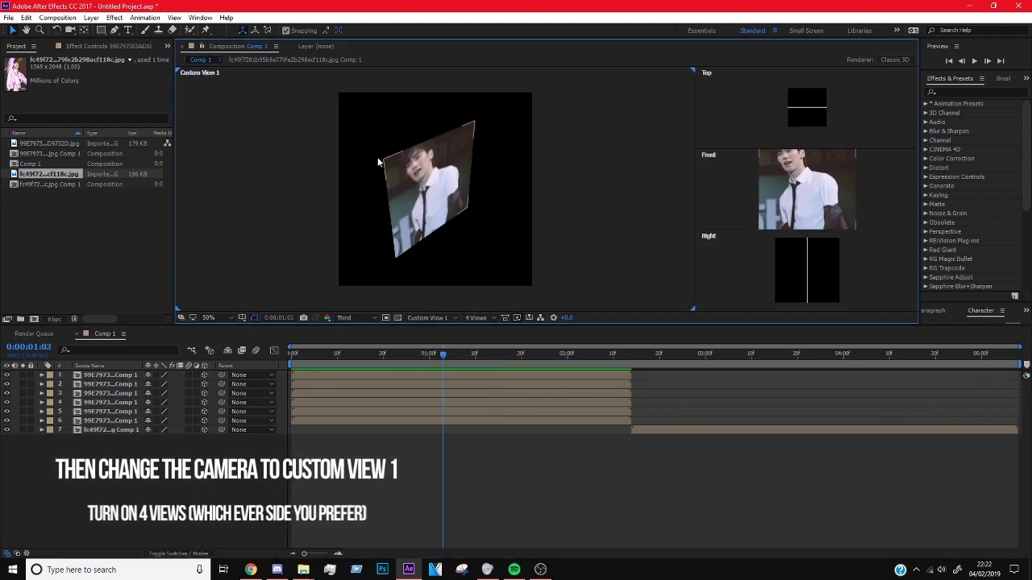
# Step: Set layer 5's Y Rotation to -90° and snap it to the right edge of the front clip
pyautogui.click(420, 413)
pyautogui.press('r')
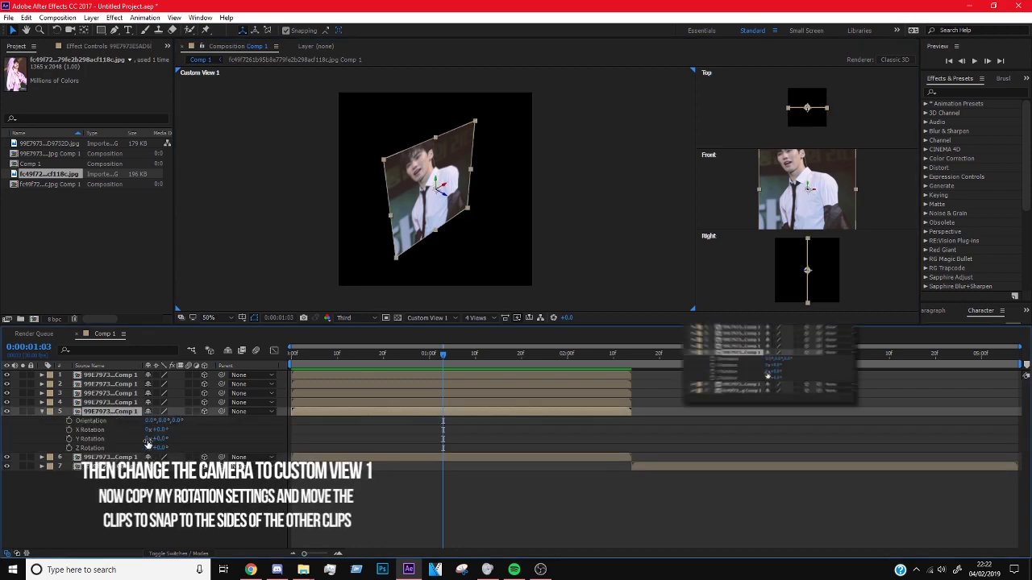
pyautogui.click(161, 440)
pyautogui.write('-90')
pyautogui.press('Return')
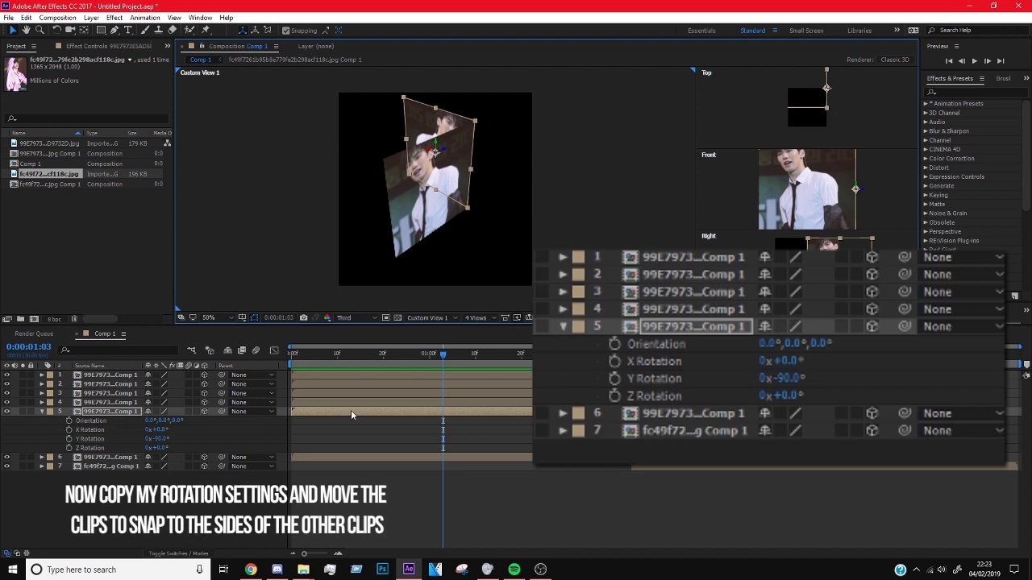
# Step: Set layer 4's Y Rotation to 90° and snap it to the left edge of the front clip
pyautogui.click(109, 403)
pyautogui.press('r')
pyautogui.press('Return')
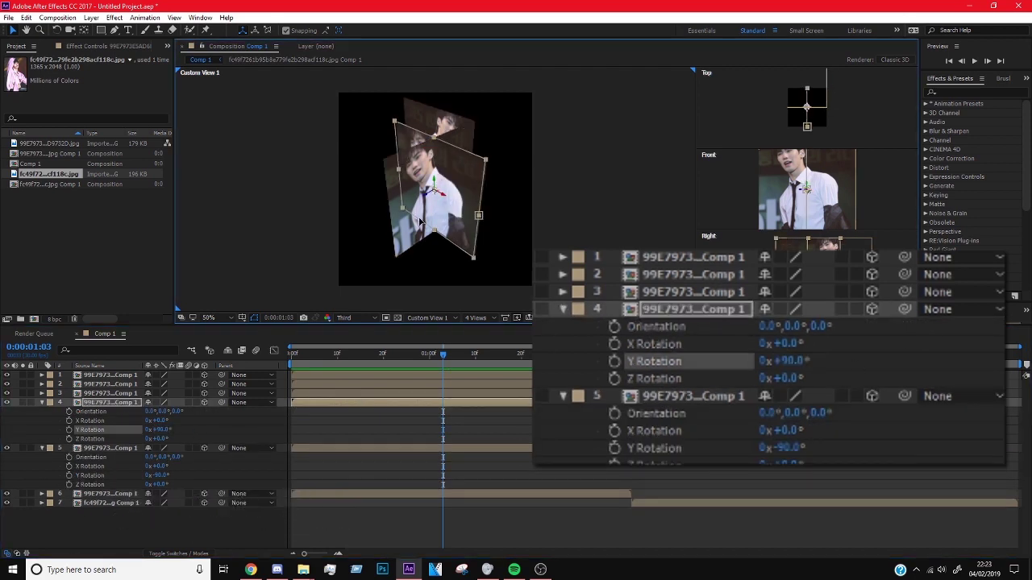
# Step: Set layer 3's Y Rotation to 180° and snap it to the side clips as the cube's back face
pyautogui.click(109, 393)
pyautogui.press('r')
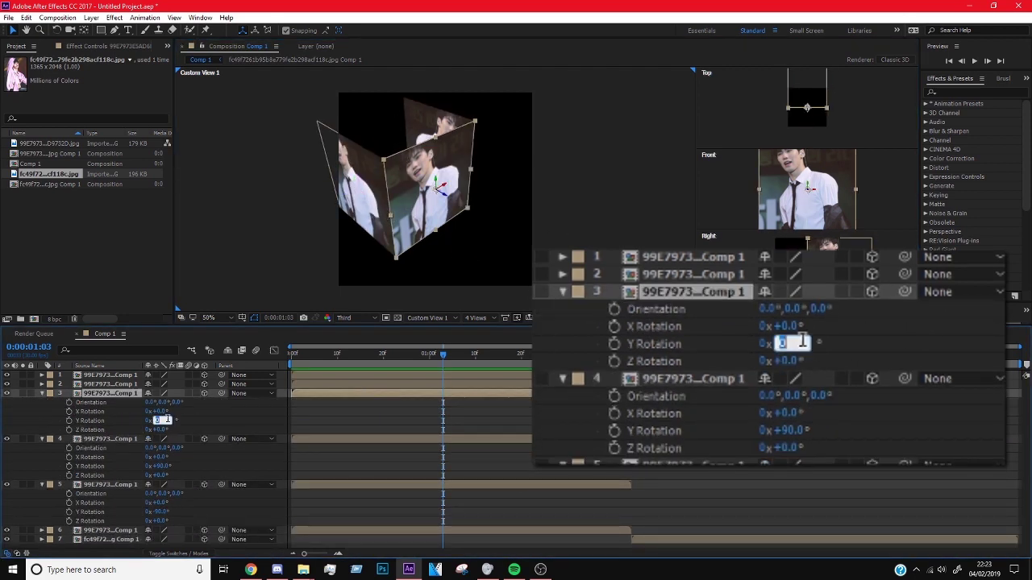
pyautogui.moveTo(397, 216); pyautogui.dragTo(330, 169)
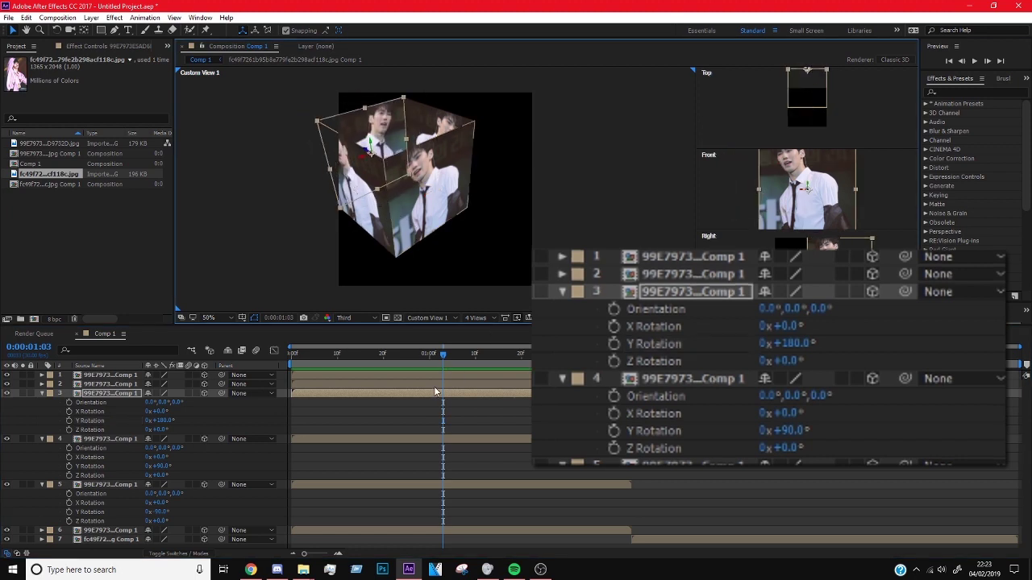
# Step: Set layer 2's X Rotation to -90° and snap it on as the cube's top face
pyautogui.click(121, 383)
pyautogui.write('r')
pyautogui.write('-90')
pyautogui.press('Return')
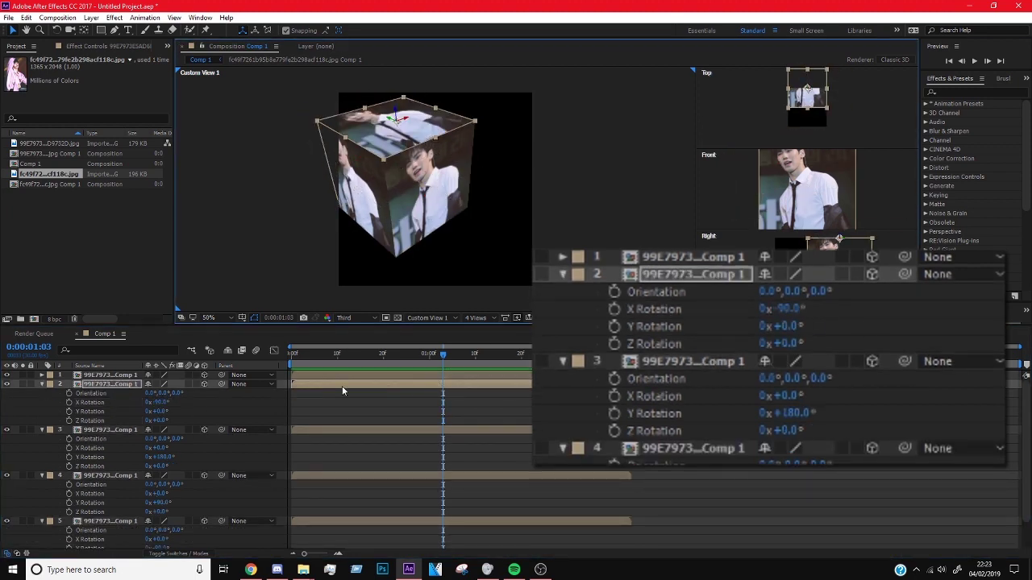
# Step: Set layer 1's X Rotation to 90° and snap it on as the cube's bottom face
pyautogui.click(121, 375)
pyautogui.write('r90')
pyautogui.press('Return')
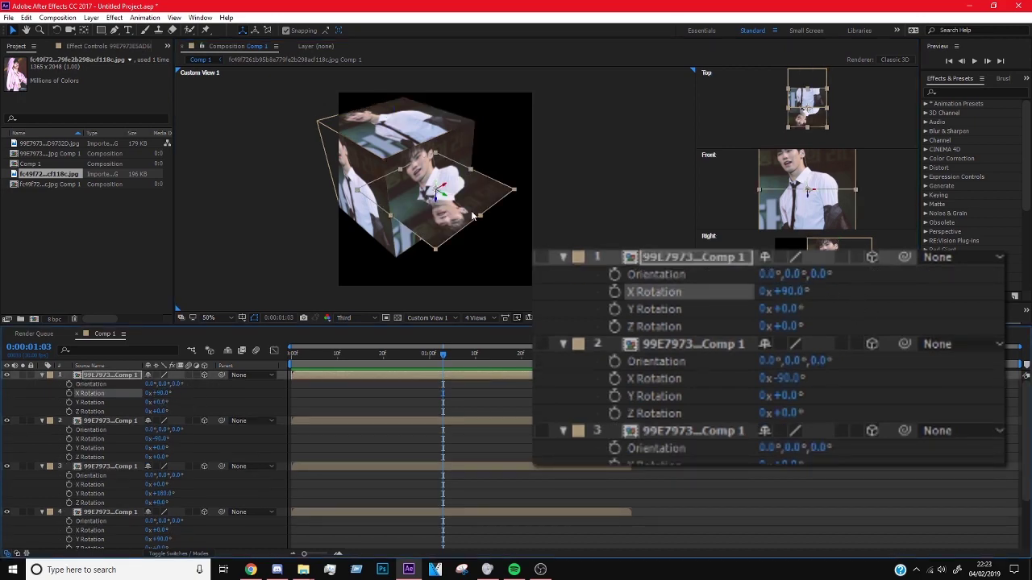
pyautogui.moveTo(486, 214); pyautogui.dragTo(446, 228)
# Step: Collapse the expanded rotation properties of the first cube's layers
pyautogui.click(357, 382)
pyautogui.scroll(-1, 564, 419)
pyautogui.scroll(-3, 42, 483)
pyautogui.click(42, 496)
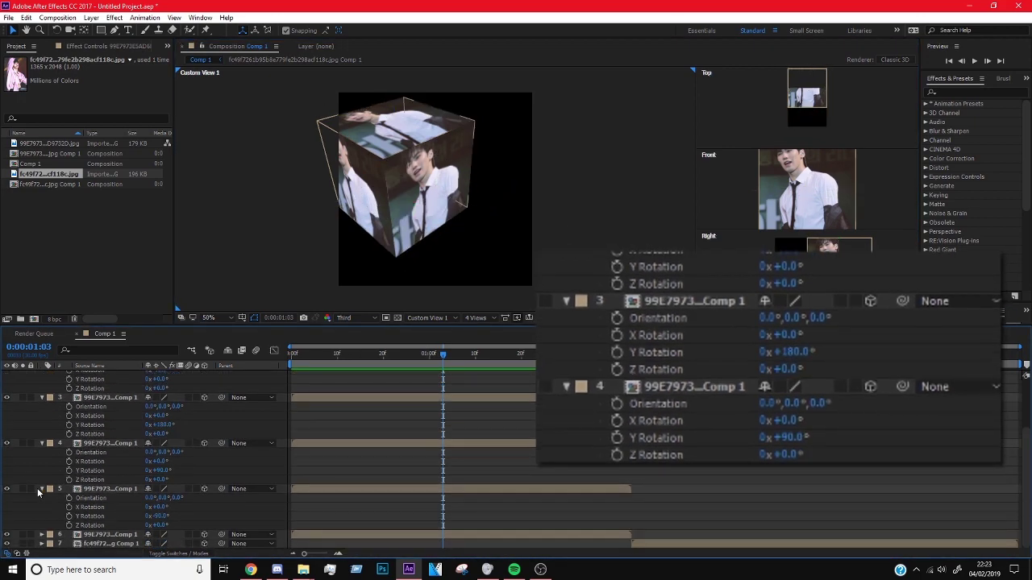
pyautogui.click(41, 489)
pyautogui.click(227, 254)
pyautogui.press('u')
pyautogui.press(',')
pyautogui.press('.')
# Step: Give the six layers of the first cube the Blue label
pyautogui.click(440, 376)
pyautogui.keyDown('shift'); pyautogui.click(445, 421); pyautogui.keyUp('shift')
pyautogui.click(50, 421)
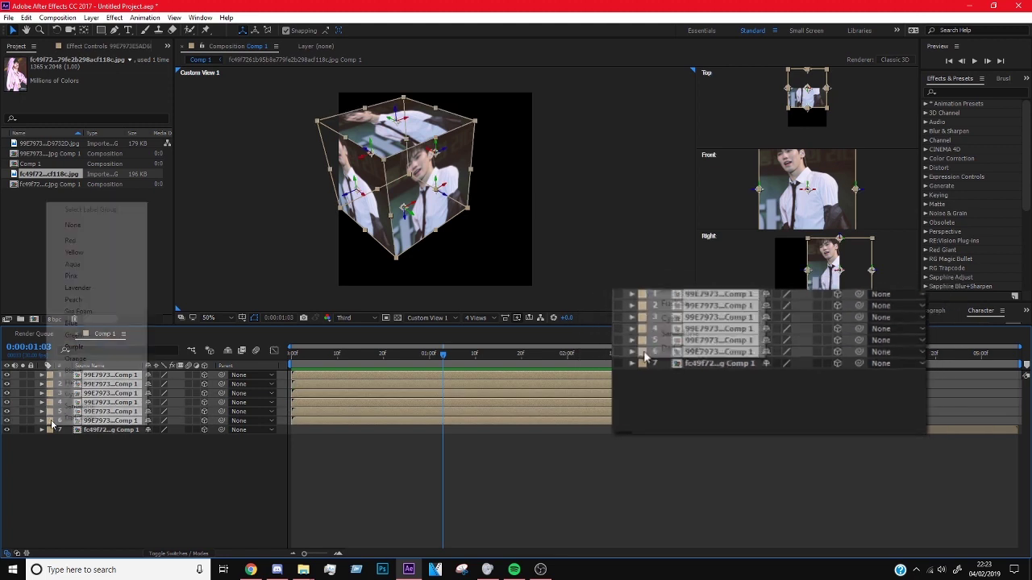
pyautogui.click(81, 324)
# Step: Duplicate the second pre-composed clip five times for the second cube's six faces
pyautogui.click(706, 355)
pyautogui.click(724, 430)
pyautogui.hotkey('ctrl', 'd')
pyautogui.hotkey('ctrl', 'd')
pyautogui.hotkey('ctrl', 'd')
pyautogui.hotkey('ctrl', 'd')
pyautogui.hotkey('ctrl', 'd')
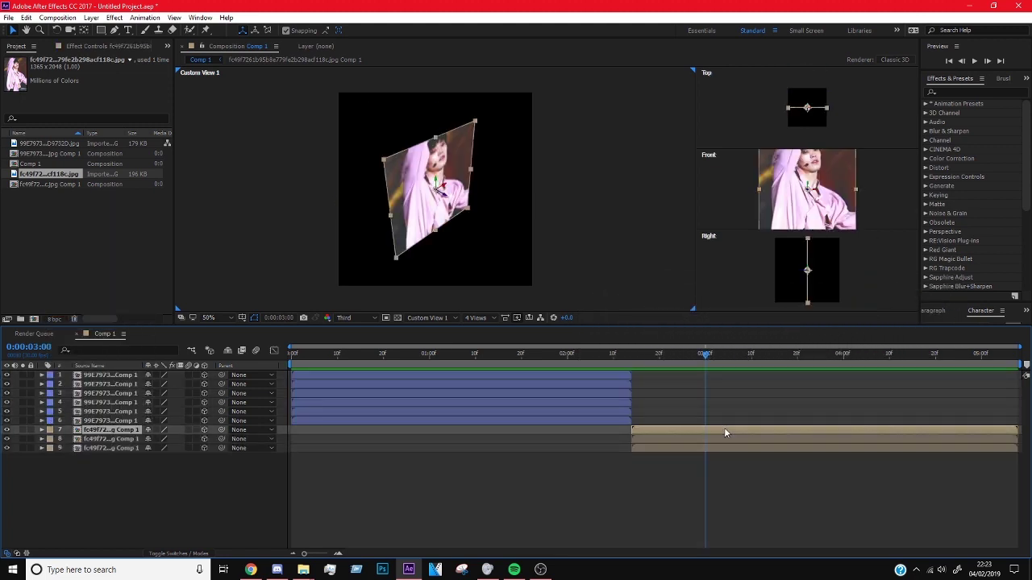
# Step: Set layer 11's Y Rotation to 90° and snap it to the right edge of the second cube's front clip
pyautogui.click(661, 467)
pyautogui.press('r')
pyautogui.click(162, 495)
pyautogui.write('90')
pyautogui.press('Return')
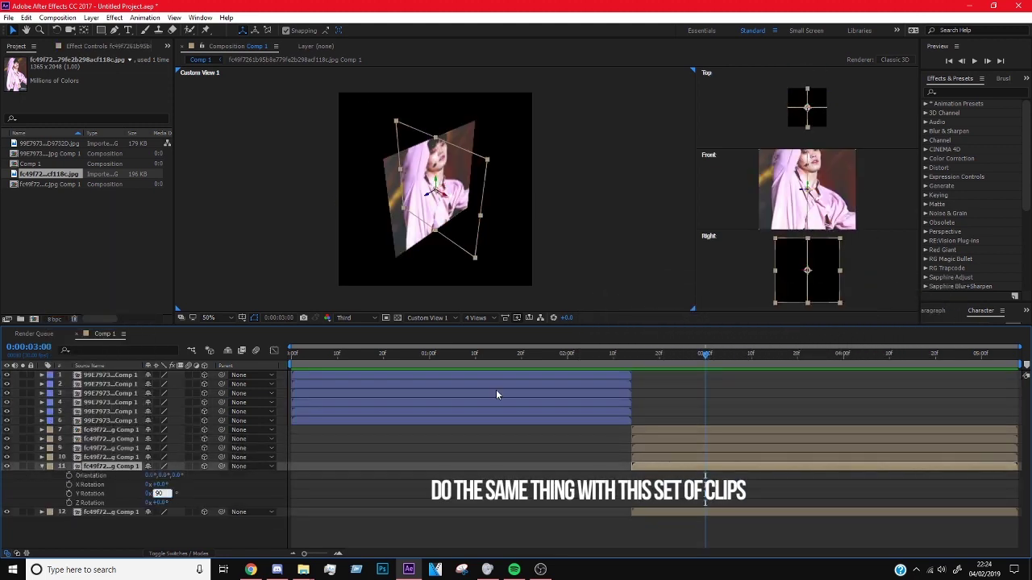
pyautogui.moveTo(463, 215); pyautogui.dragTo(456, 175)
# Step: Set Y Rotation to -90° on layer 10 for the second cube's left face and 180° on layer 9 for its back
pyautogui.click(121, 457)
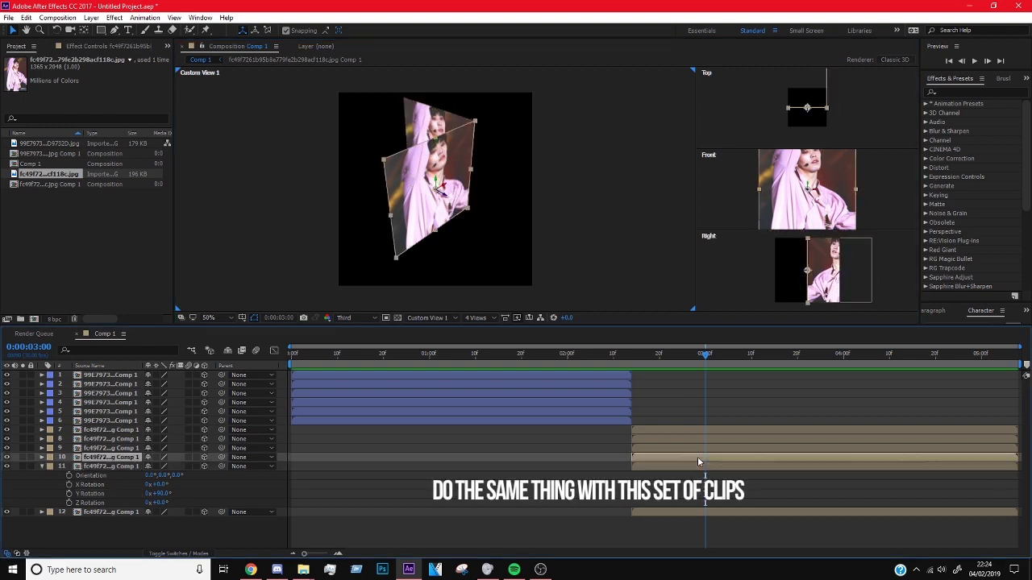
pyautogui.press('r')
pyautogui.moveTo(479, 215); pyautogui.dragTo(392, 215)
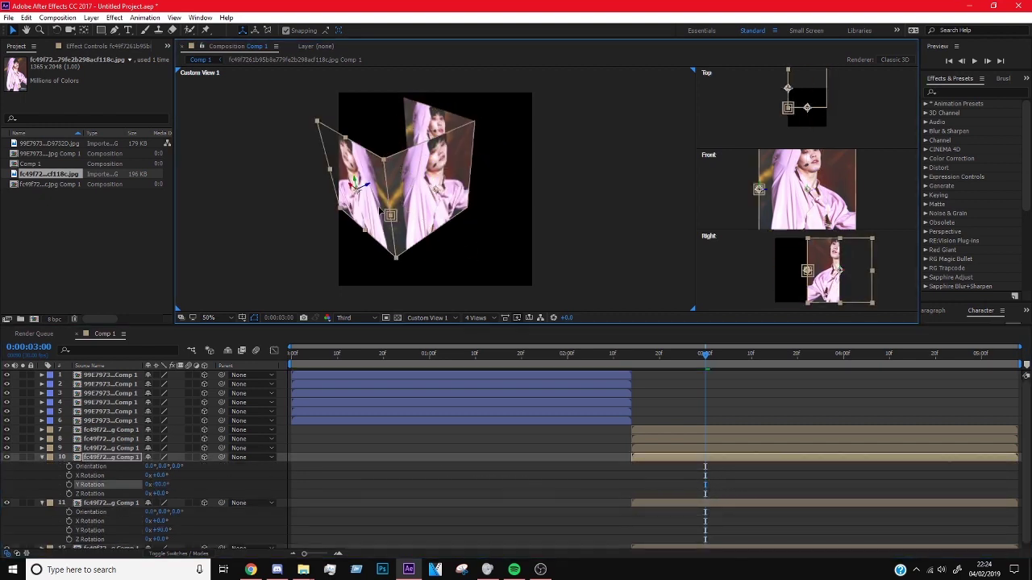
pyautogui.click(716, 447)
pyautogui.press('r')
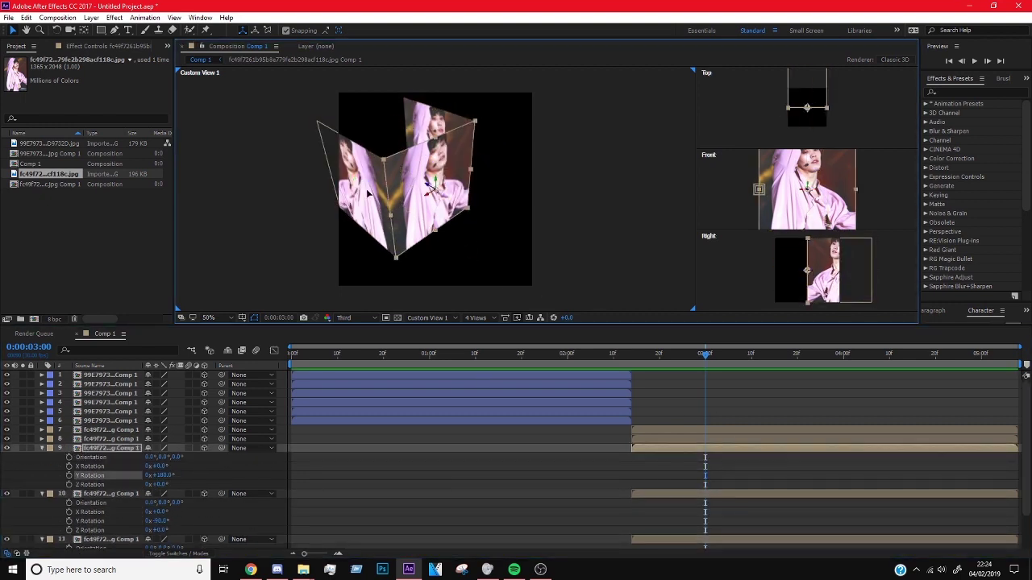
# Step: Rotate layers 8 and 7 about X, with layer 7 at -90°, and snap them on as the second cube's bottom and top
pyautogui.click(113, 438)
pyautogui.press('r')
pyautogui.moveTo(161, 457); pyautogui.dragTo(454, 151)
pyautogui.click(113, 429)
pyautogui.write('r-90')
pyautogui.press('Return')
pyautogui.click(569, 218)
pyautogui.press('u')
# Step: Give the six layers of the second cube the Pink label
pyautogui.click(110, 430)
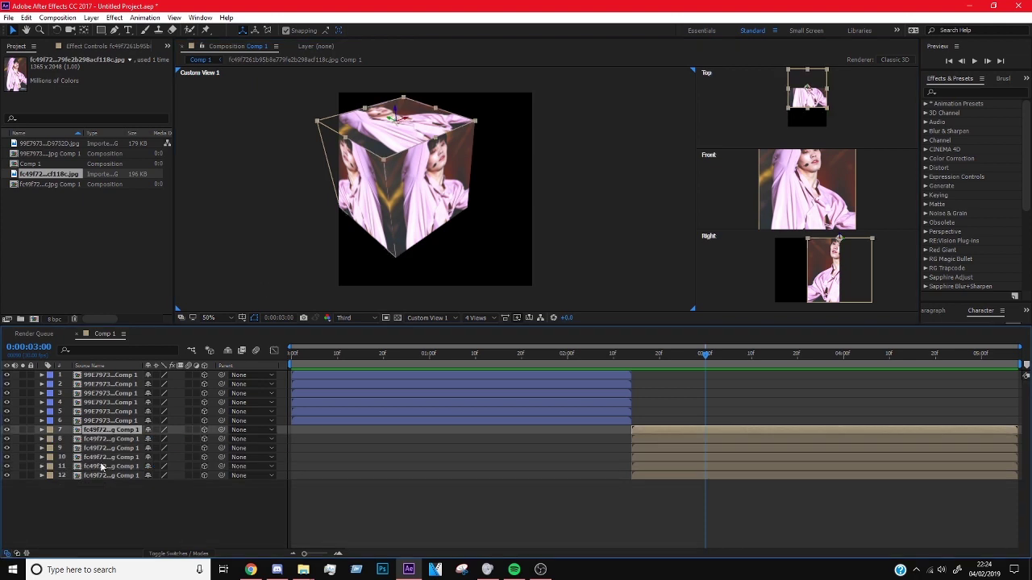
pyautogui.keyDown('shift'); pyautogui.click(105, 475); pyautogui.keyUp('shift')
pyautogui.click(50, 476)
pyautogui.click(95, 331)
# Step: Add a null object to the composition and make it a 3D layer
pyautogui.rightClick(367, 511)
pyautogui.moveTo(439, 413)
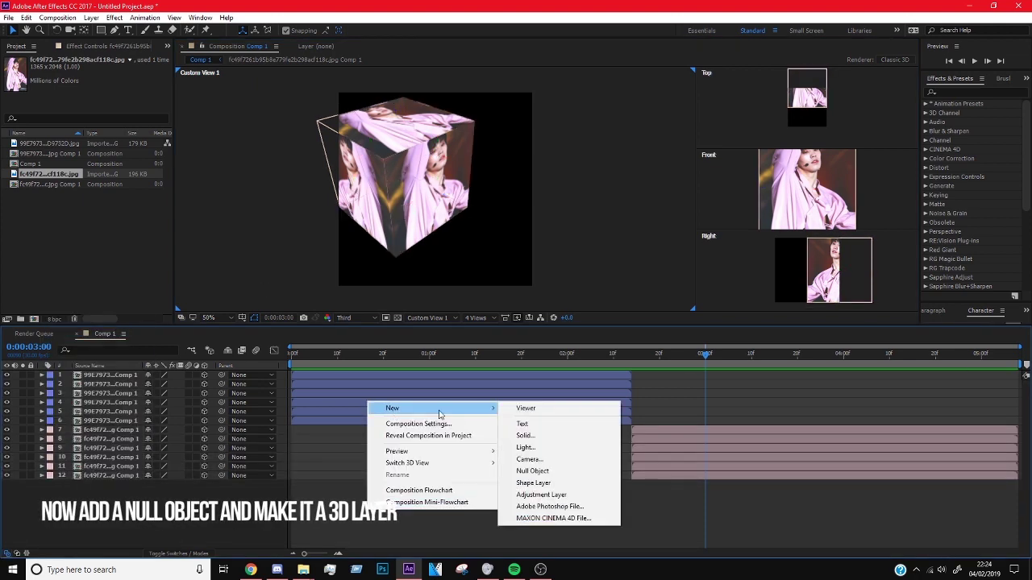
pyautogui.click(533, 471)
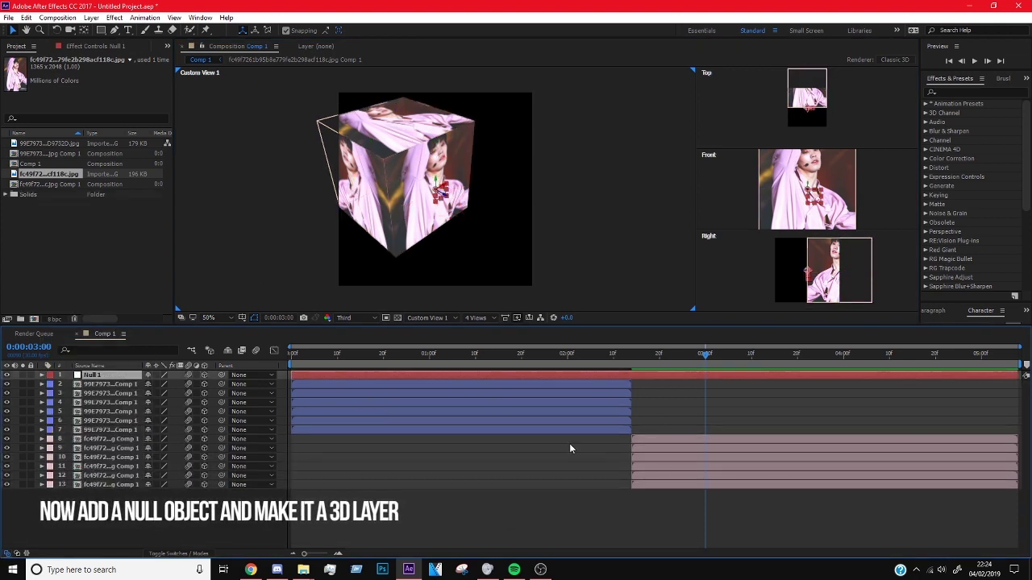
# Step: Parent all twelve clip layers of both cubes to Null 1
pyautogui.click(124, 387)
pyautogui.keyDown('shift'); pyautogui.click(127, 484); pyautogui.keyUp('shift')
pyautogui.moveTo(222, 485); pyautogui.dragTo(164, 441)
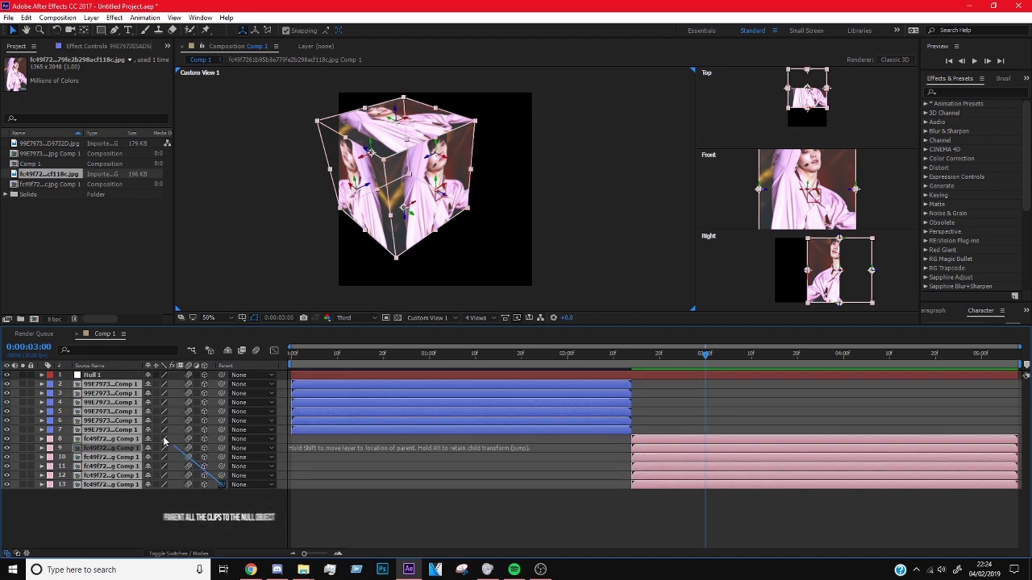
# Step: Move Null 1's anchor point to the centre of the cube with the Pan Behind tool
pyautogui.click(629, 354)
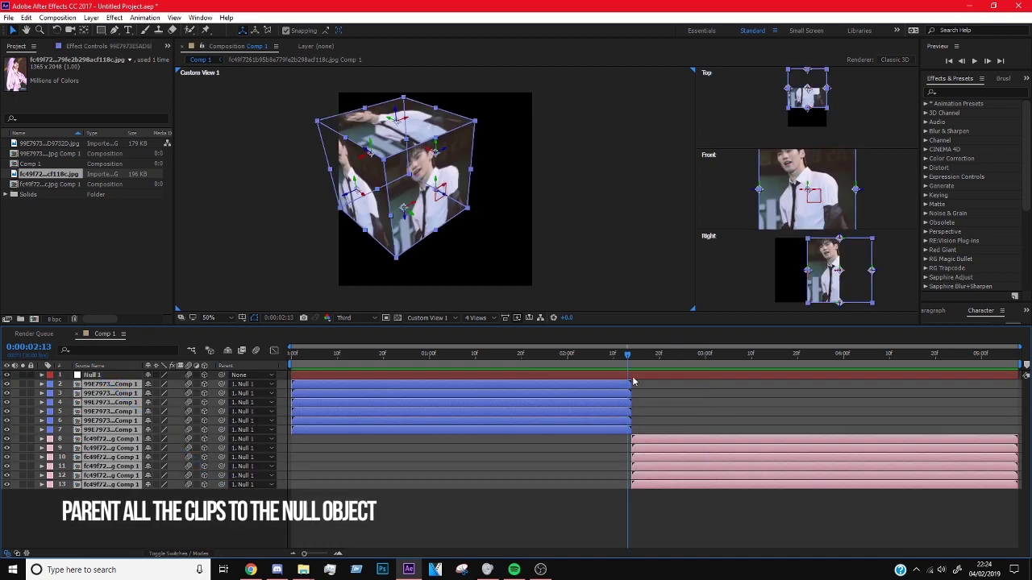
pyautogui.click(633, 376)
pyautogui.click(550, 356)
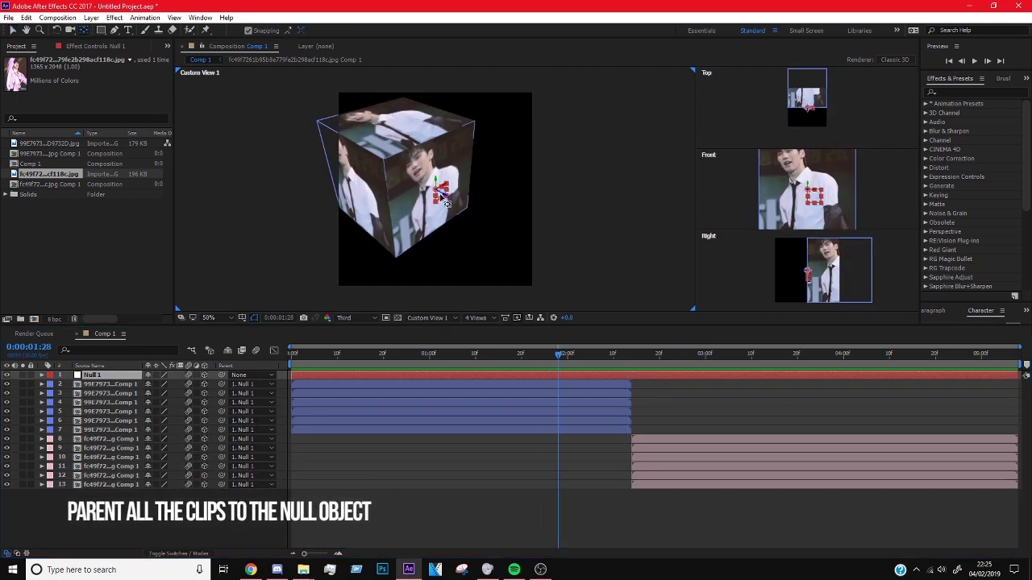
pyautogui.scroll(2, 847, 282)
pyautogui.moveTo(836, 275); pyautogui.dragTo(798, 260)
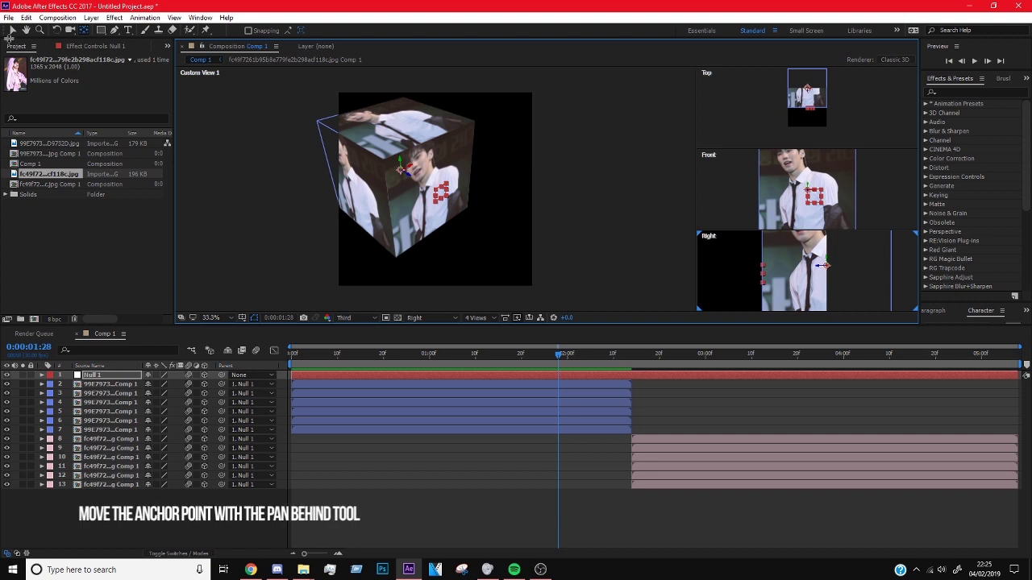
# Step: Return the viewer to a single view through the Active Camera
pyautogui.click(475, 317)
pyautogui.click(484, 336)
pyautogui.click(426, 317)
pyautogui.click(427, 329)
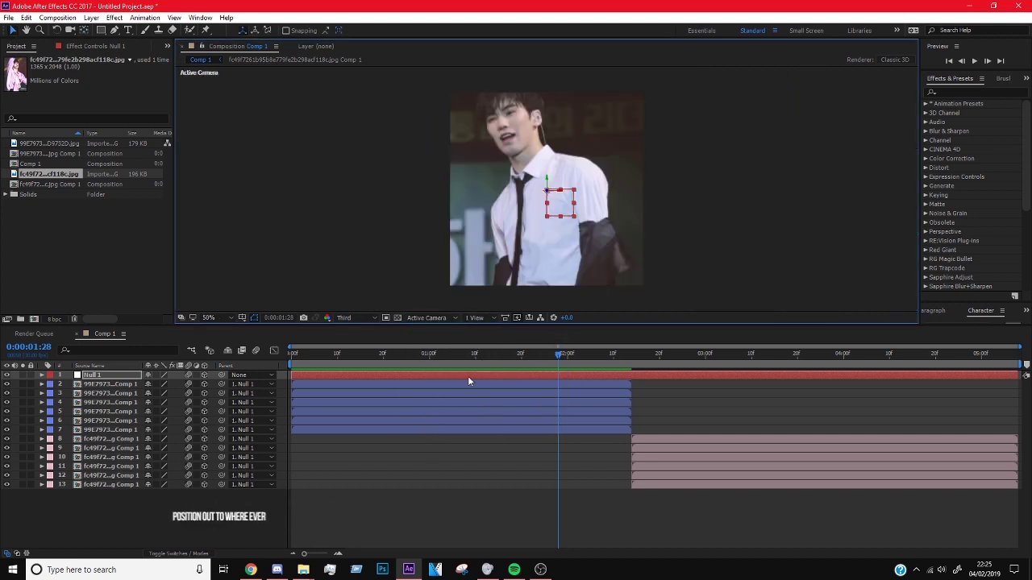
# Step: Push Null 1 back by setting its Z position to 1272
pyautogui.press('p')
pyautogui.moveTo(188, 383); pyautogui.dragTo(703, 390)
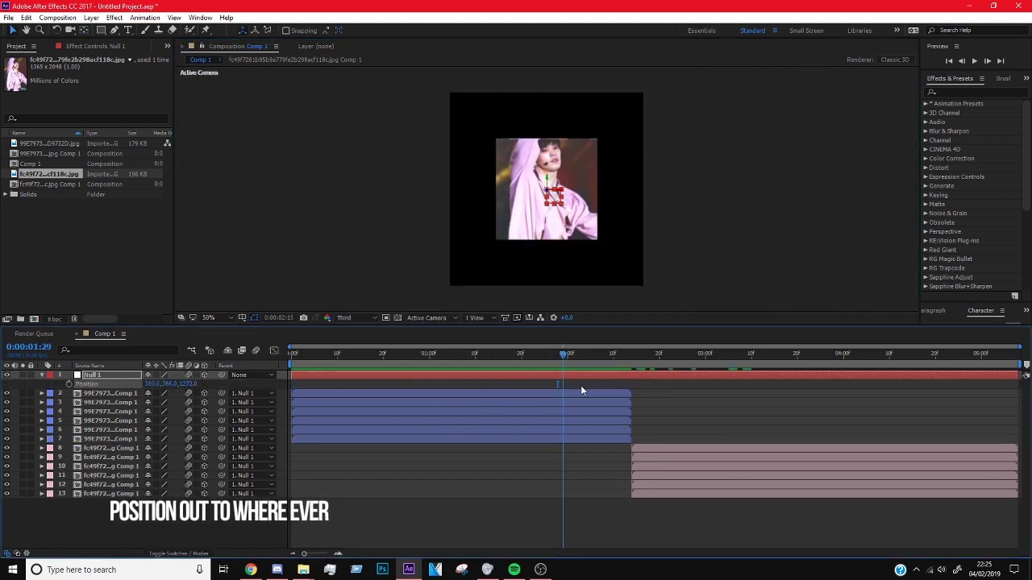
# Step: Keyframe Null 1's Scale from 278% at the first frame to 100% at the cut between the two cubes' clips
pyautogui.press('space')
pyautogui.hotkey('shift', 's')
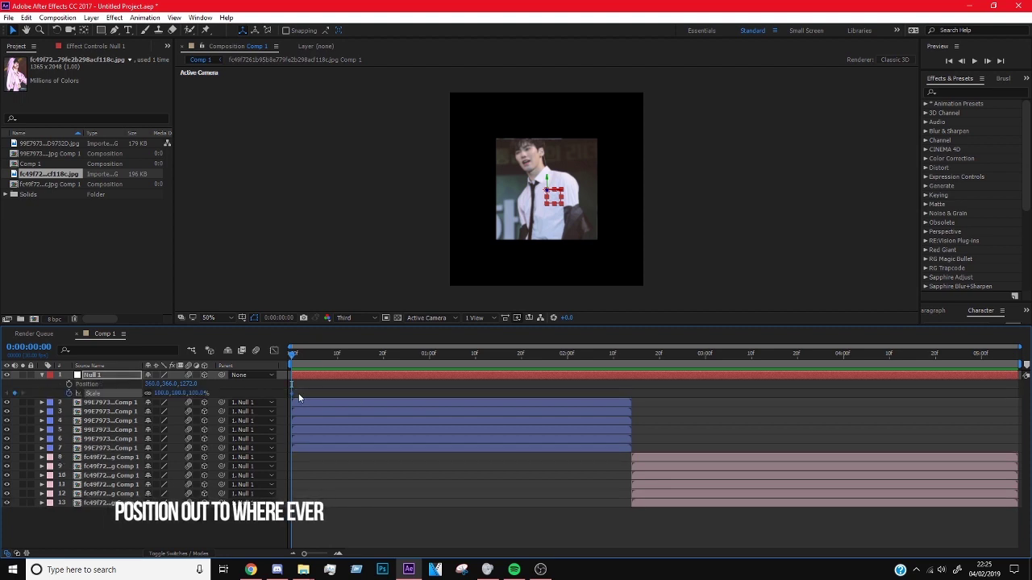
pyautogui.moveTo(173, 393); pyautogui.dragTo(276, 398)
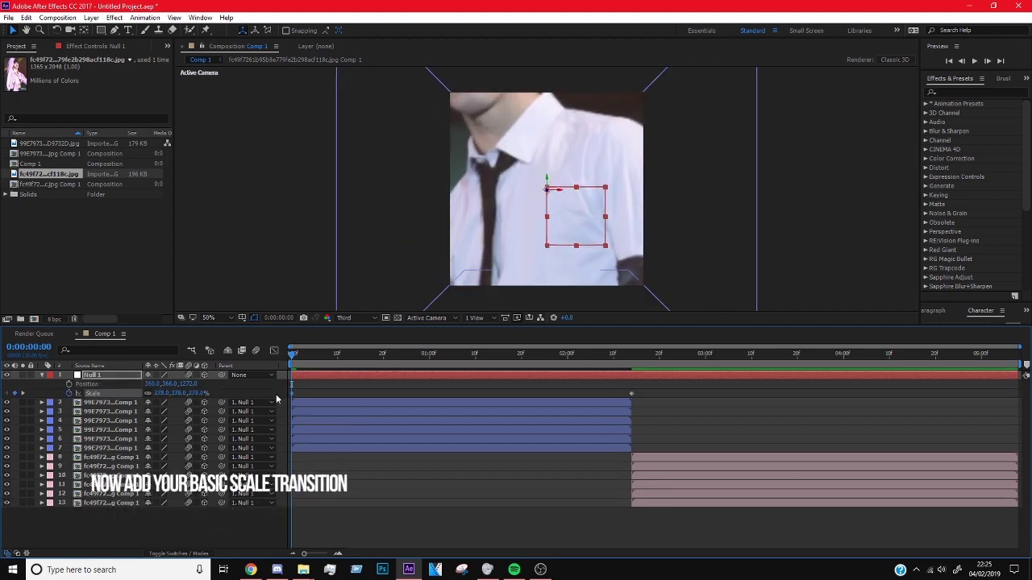
# Step: Add an end Scale keyframe of 278% on Null 1 at 0:00:05:06
pyautogui.moveTo(749, 367); pyautogui.dragTo(1009, 367)
pyautogui.moveTo(172, 393); pyautogui.dragTo(250, 395)
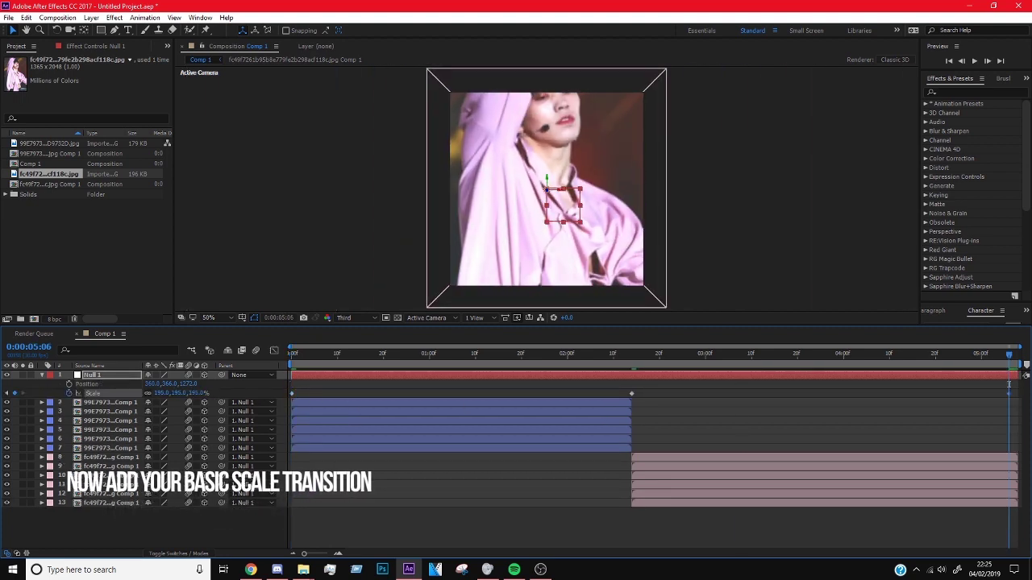
pyautogui.moveTo(1009, 393); pyautogui.dragTo(1014, 393)
pyautogui.hotkey('shift', 'F3')
pyautogui.moveTo(1010, 437); pyautogui.dragTo(1013, 382)
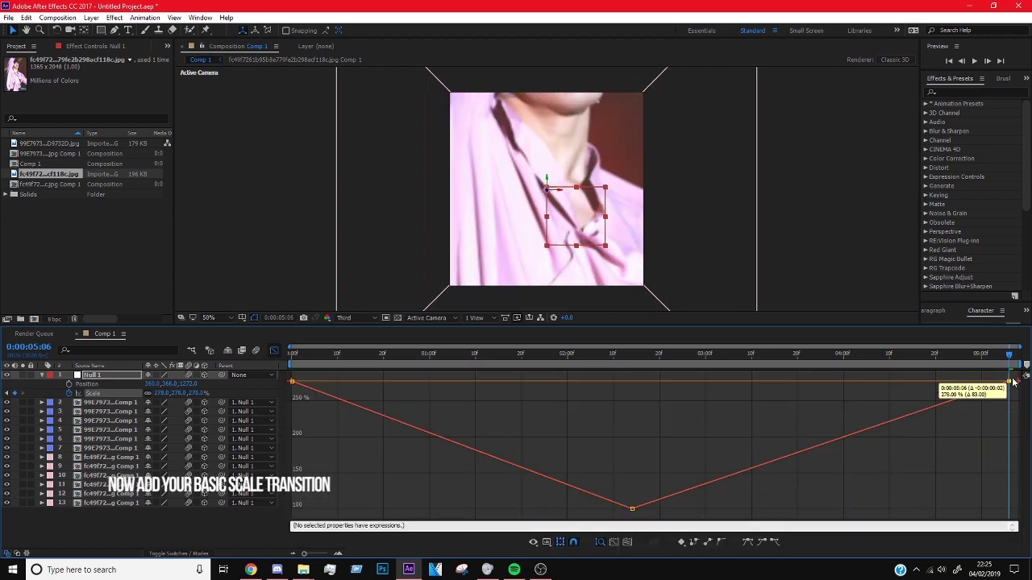
# Step: Easy-ease all of Null 1's Scale keyframes and stretch their curve handles in the Graph Editor
pyautogui.moveTo(1019, 515); pyautogui.dragTo(291, 335)
pyautogui.click(748, 544)
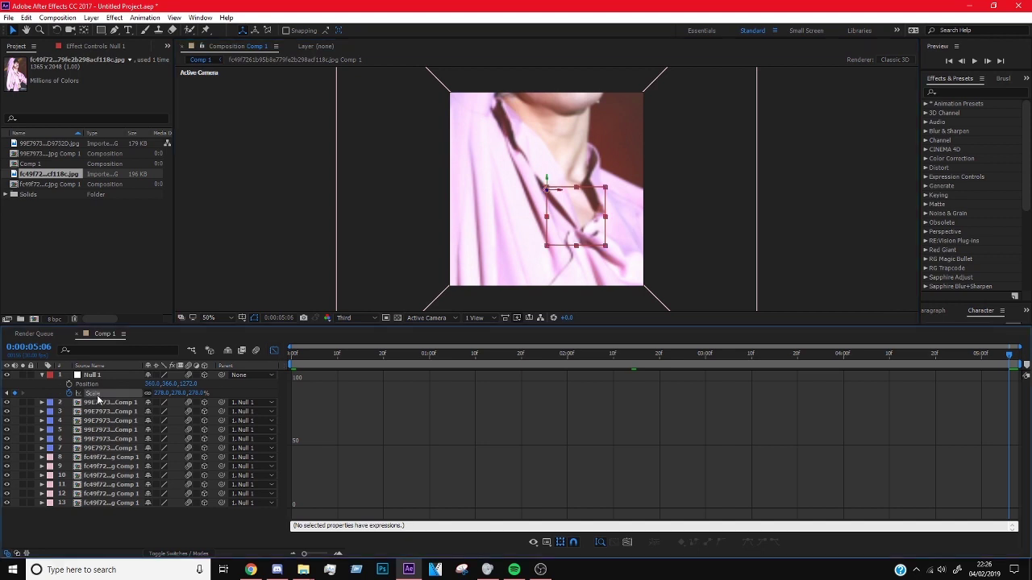
pyautogui.moveTo(519, 512); pyautogui.dragTo(455, 511)
pyautogui.moveTo(758, 511); pyautogui.dragTo(1008, 508)
pyautogui.click(274, 351)
# Step: Preview the scale transition from the first frame
pyautogui.press('Home')
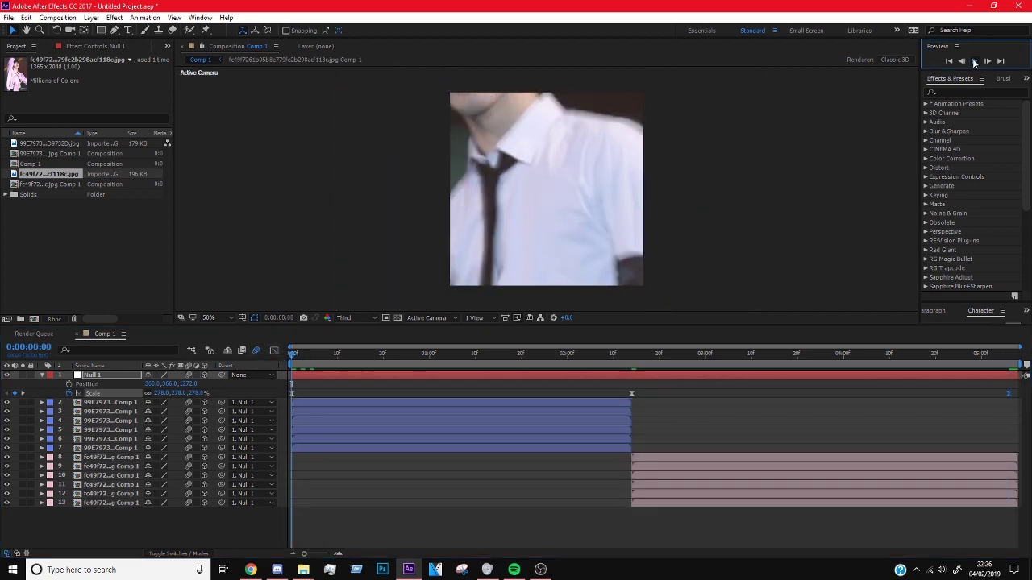
pyautogui.click(974, 61)
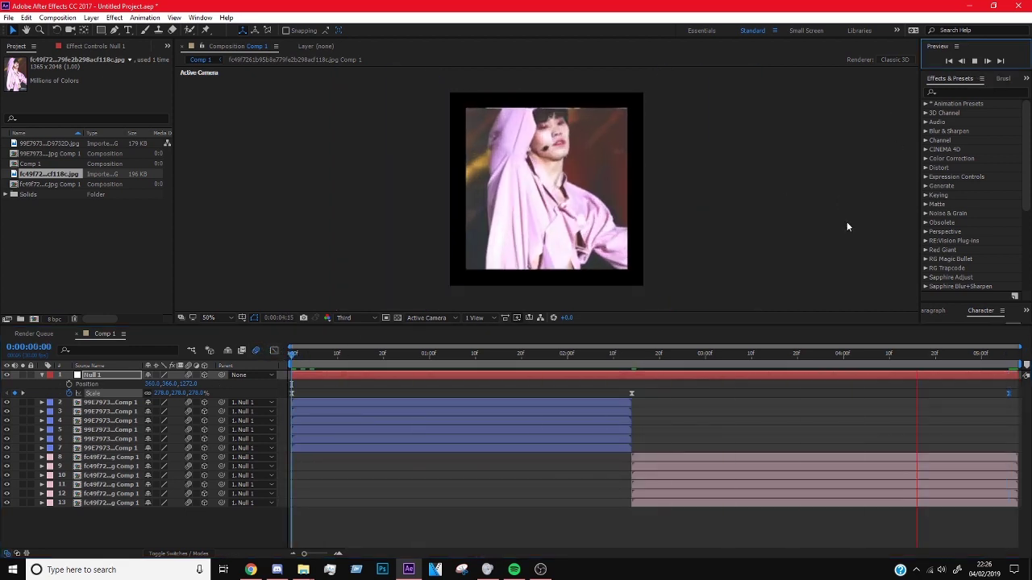
pyautogui.press('space')
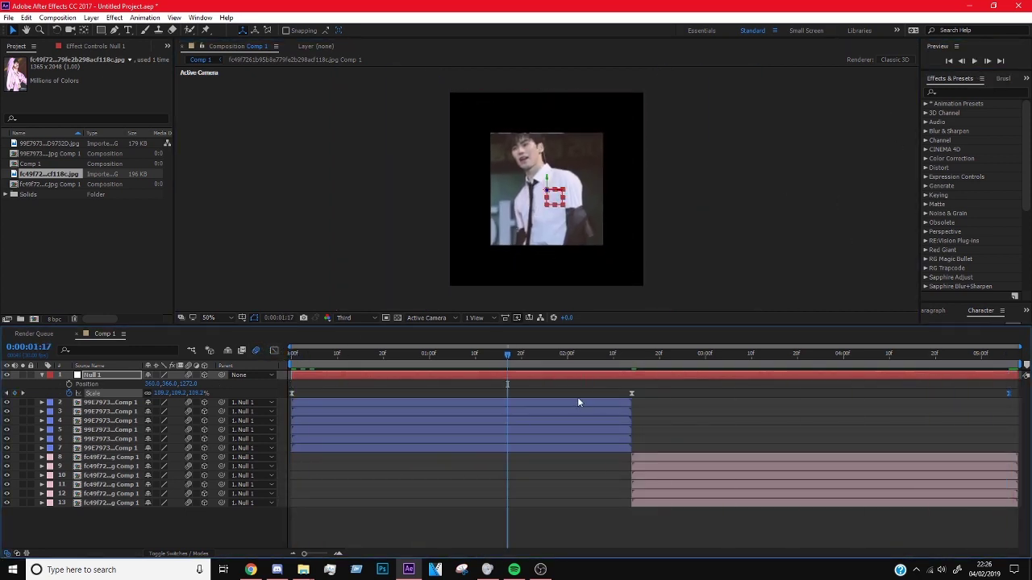
# Step: Trim the first cube's six layers at 0:00:01:17, and start the second cube's six layers there, trimmed at 0:00:03:04
pyautogui.moveTo(578, 401); pyautogui.dragTo(700, 507)
pyautogui.hotkey('alt', ']')
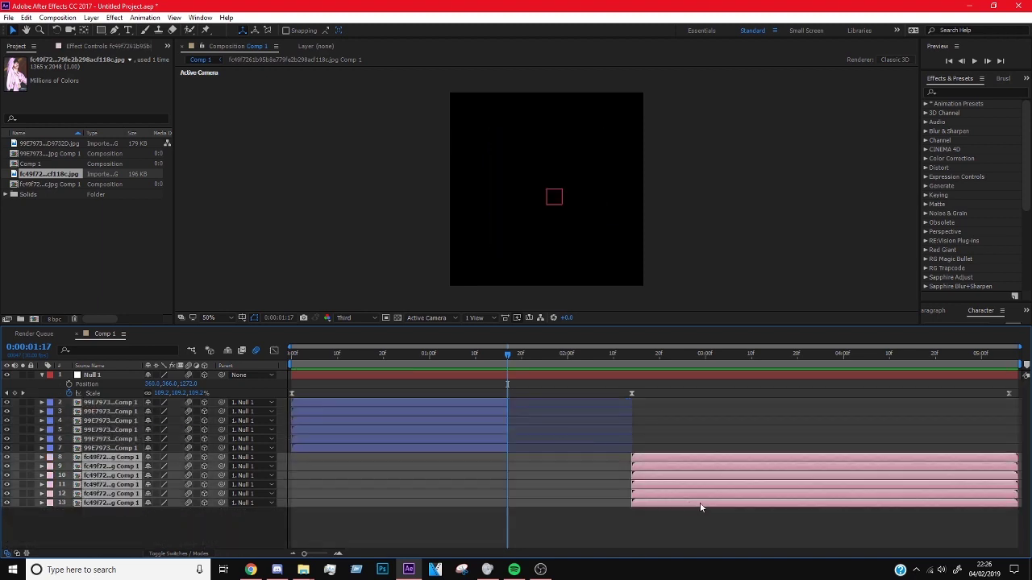
pyautogui.press('[')
pyautogui.hotkey('alt', ']')
pyautogui.click(750, 520)
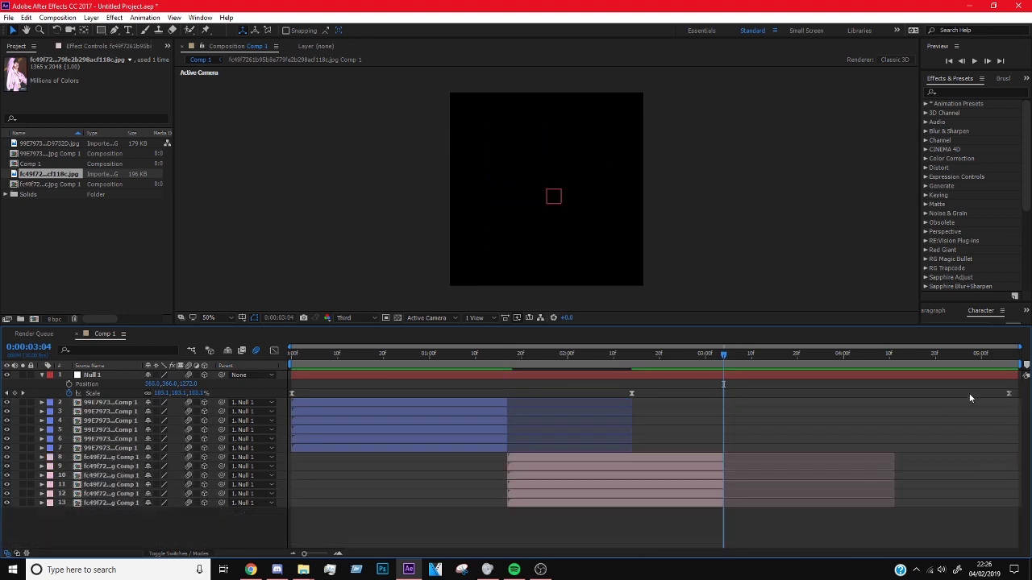
# Step: Move Null 1's last two Scale keyframes to 0:00:01:17 and 0:00:03:04, and end the work area at 0:00:03:04
pyautogui.moveTo(1008, 395); pyautogui.dragTo(732, 416)
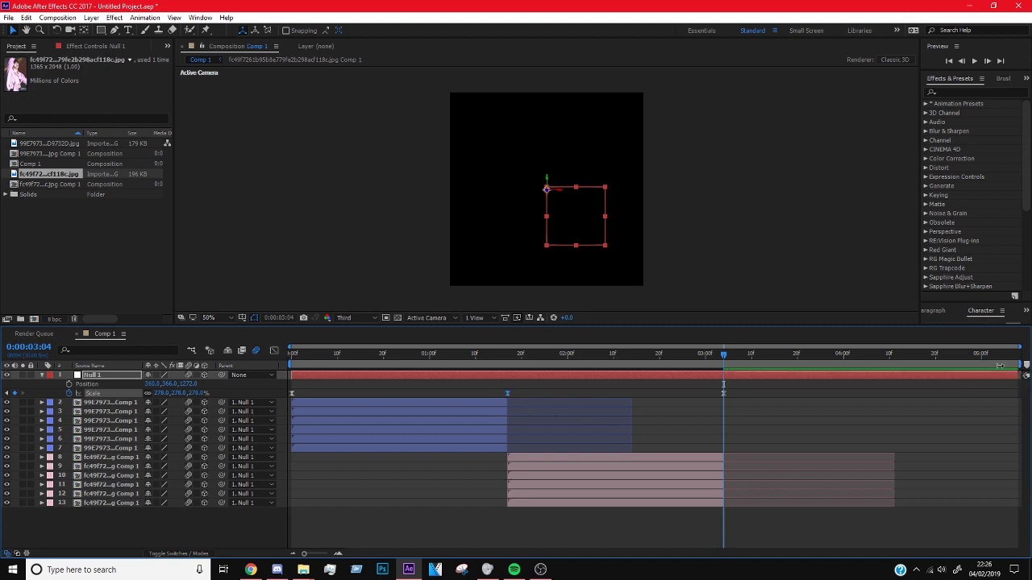
pyautogui.moveTo(999, 366); pyautogui.dragTo(723, 367)
# Step: Preview the shortened scale transition
pyautogui.click(296, 354)
pyautogui.click(975, 62)
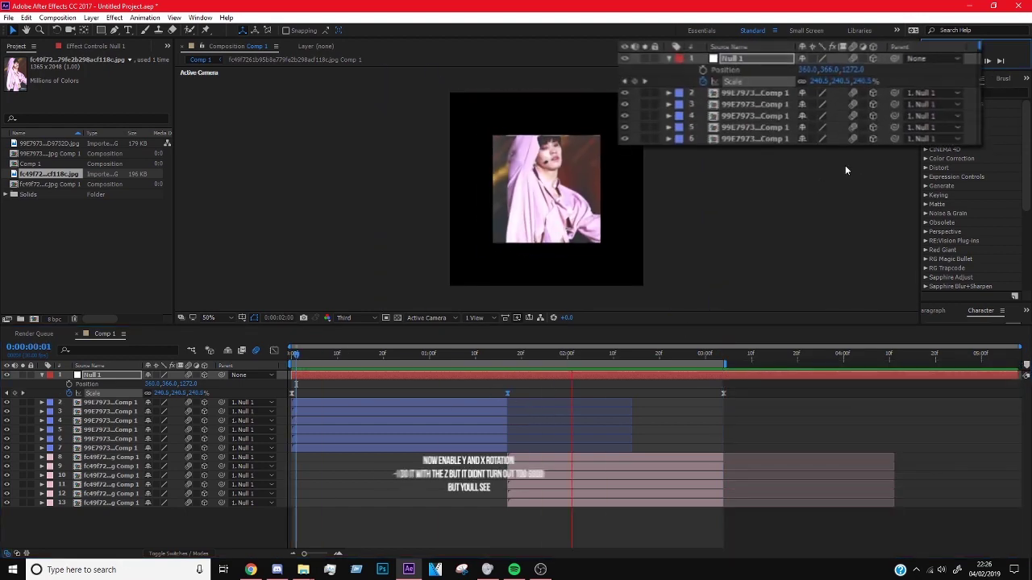
pyautogui.press('space')
# Step: Enable X, Y and Z Rotation keyframes at 0° on Null 1 and move them to the first frame
pyautogui.hotkey('shift', 'r')
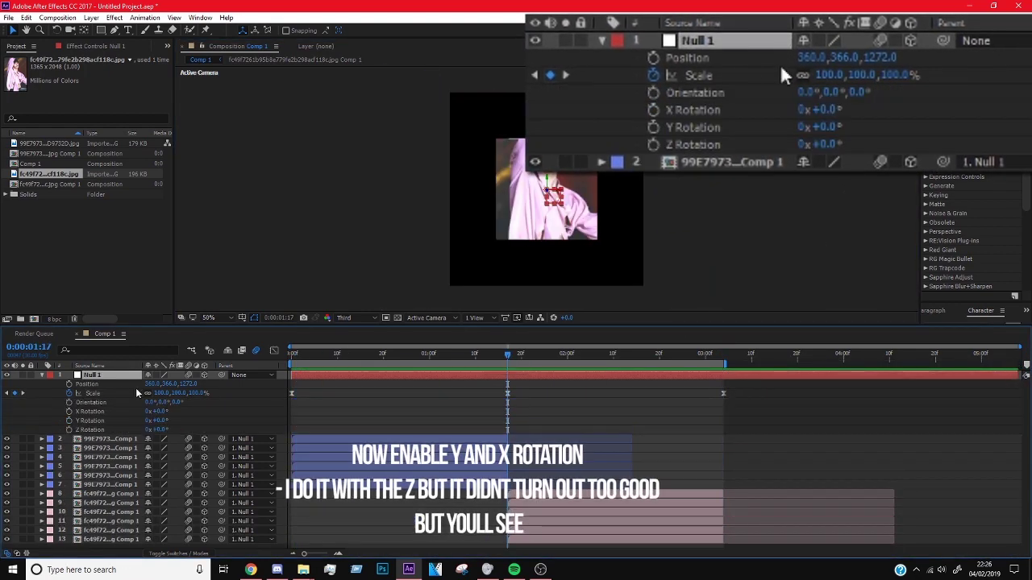
pyautogui.click(69, 411)
pyautogui.click(68, 420)
pyautogui.click(69, 430)
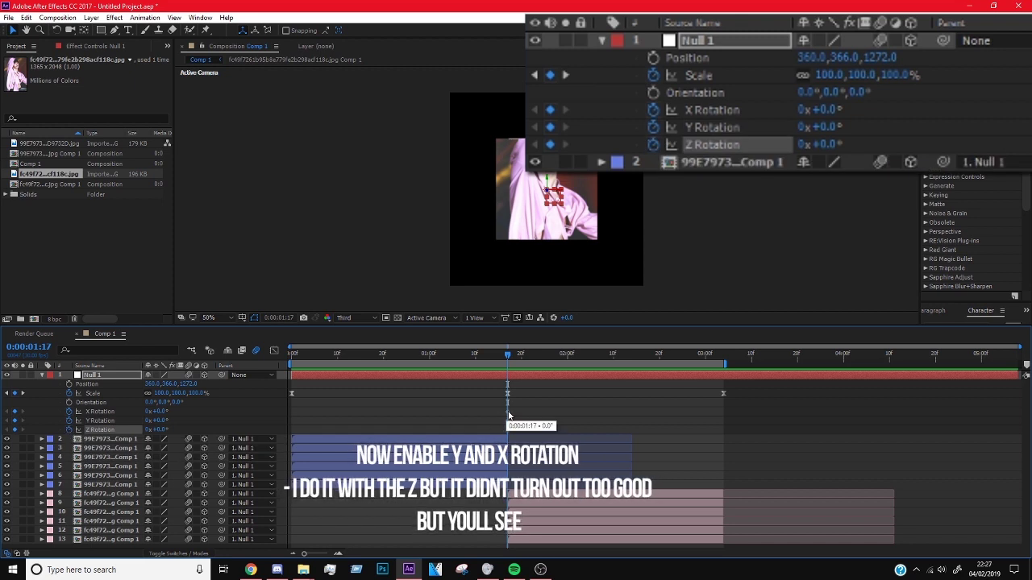
pyautogui.moveTo(508, 416); pyautogui.dragTo(300, 435)
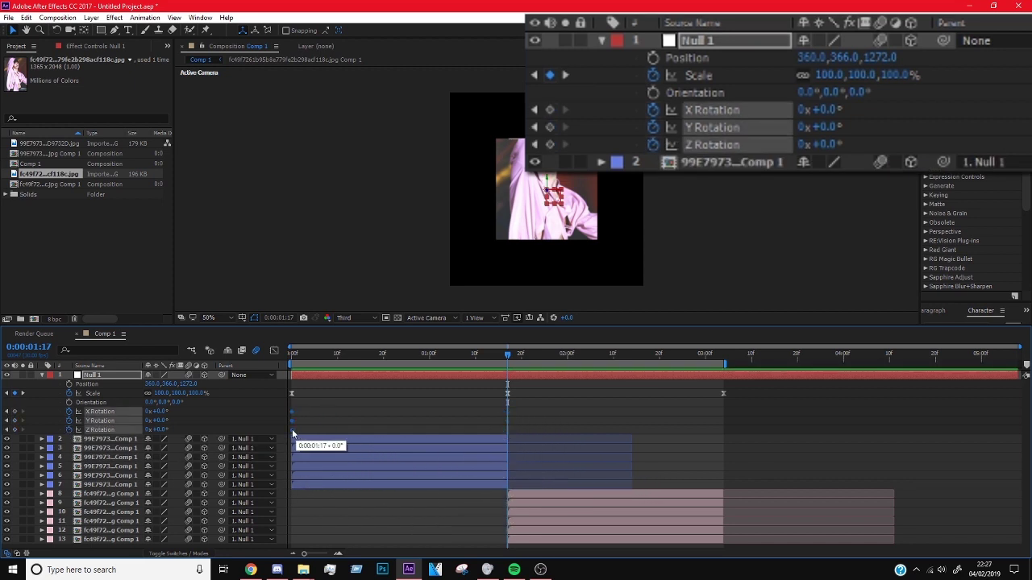
# Step: Keyframe Null 1's rotation at X 117°, Y 110° and Z 133°, placed one frame before the cut at 0:00:01:17
pyautogui.click(378, 429)
pyautogui.moveTo(160, 412); pyautogui.dragTo(191, 421)
pyautogui.moveTo(165, 430); pyautogui.dragTo(187, 429)
pyautogui.moveTo(164, 421); pyautogui.dragTo(192, 421)
pyautogui.moveTo(169, 412); pyautogui.dragTo(202, 411)
pyautogui.moveTo(157, 430)
pyautogui.mouseDown()
pyautogui.moveTo(218, 430)
pyautogui.moveTo(171, 421)
pyautogui.mouseUp()
pyautogui.moveTo(523, 430); pyautogui.dragTo(497, 409)
pyautogui.moveTo(507, 430); pyautogui.dragTo(503, 431)
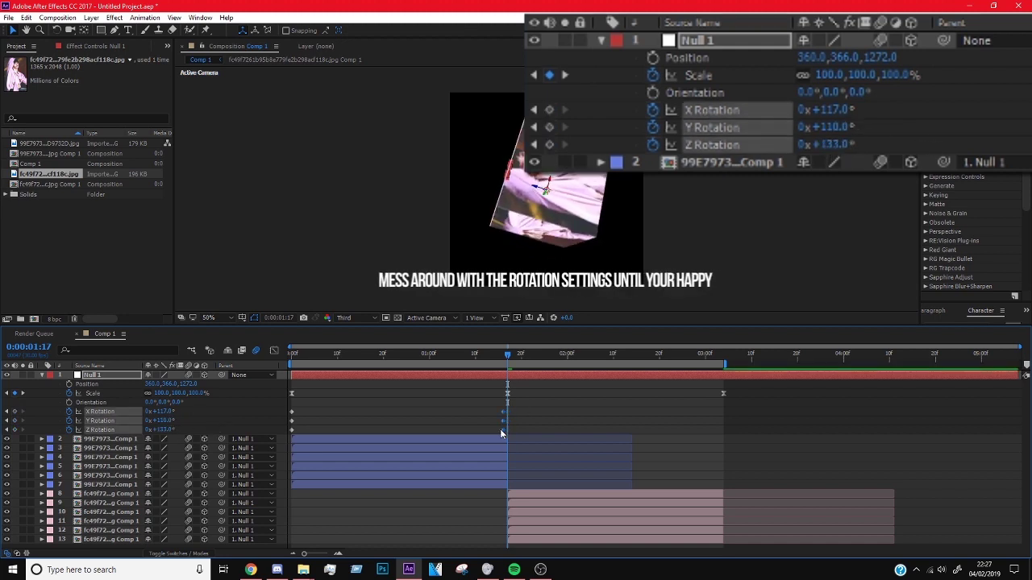
# Step: Set Null 1's rotation at 0:00:01:17 to X -117°, Y -110° and Z -133°
pyautogui.click(451, 430)
pyautogui.click(164, 431)
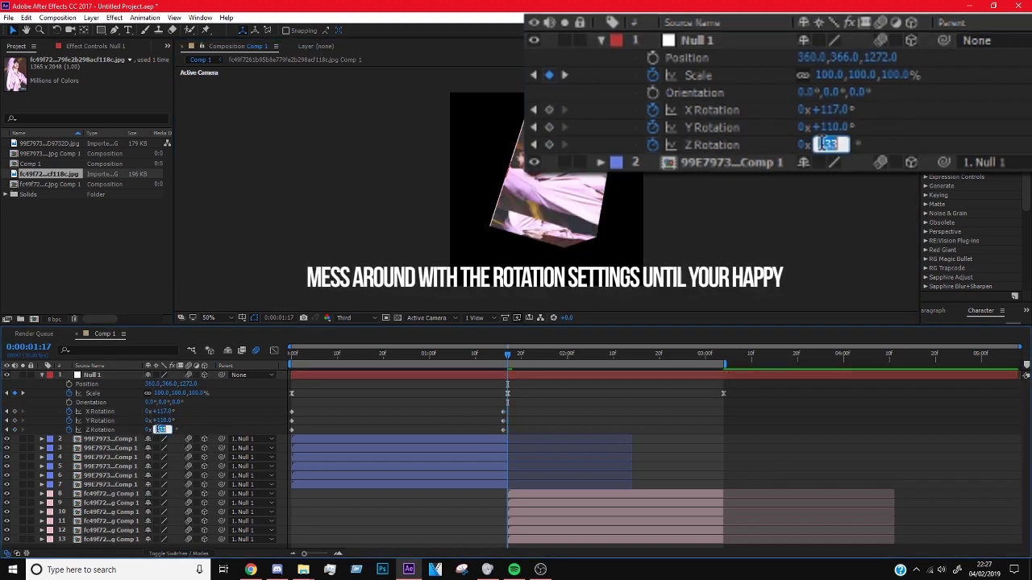
pyautogui.click(160, 420)
pyautogui.write('-110')
pyautogui.click(160, 411)
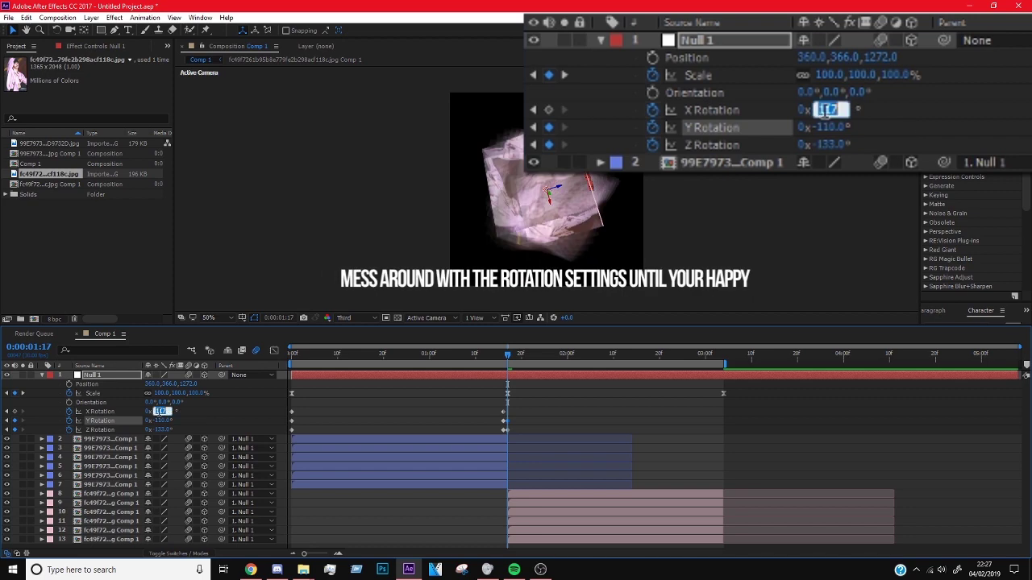
pyautogui.write('-117')
pyautogui.press('Return')
# Step: Reset Null 1's X, Y and Z Rotation to 0° at 0:00:03:04
pyautogui.click(721, 358)
pyautogui.moveTo(723, 359); pyautogui.dragTo(725, 359)
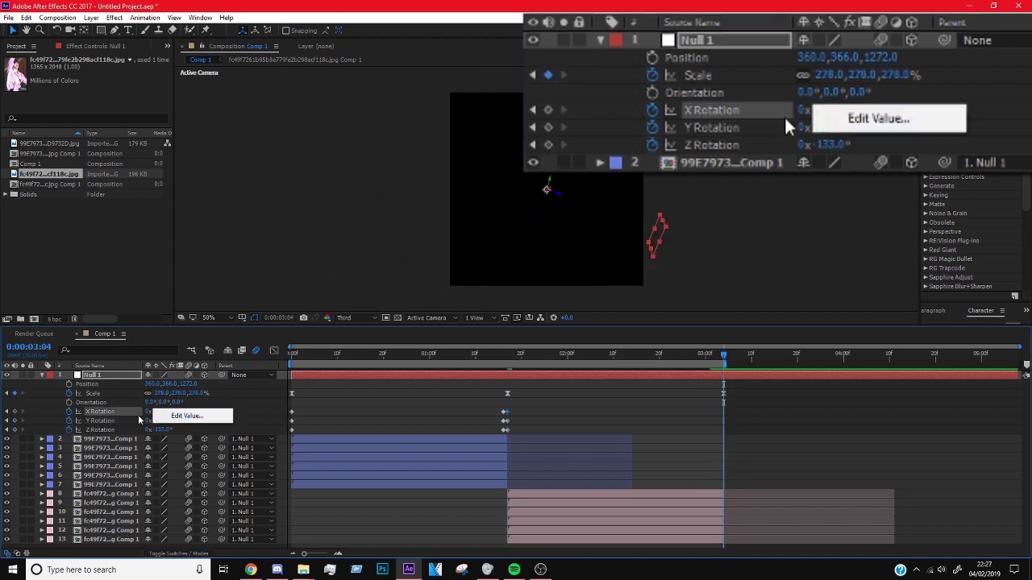
pyautogui.rightClick(116, 411)
pyautogui.click(136, 432)
pyautogui.rightClick(107, 422)
pyautogui.click(126, 442)
pyautogui.rightClick(114, 430)
pyautogui.click(132, 451)
# Step: Easy-ease Null 1's rotation keyframes and shape the curves to accelerate into the cut and slow down after it
pyautogui.moveTo(299, 409); pyautogui.dragTo(758, 449)
pyautogui.click(274, 351)
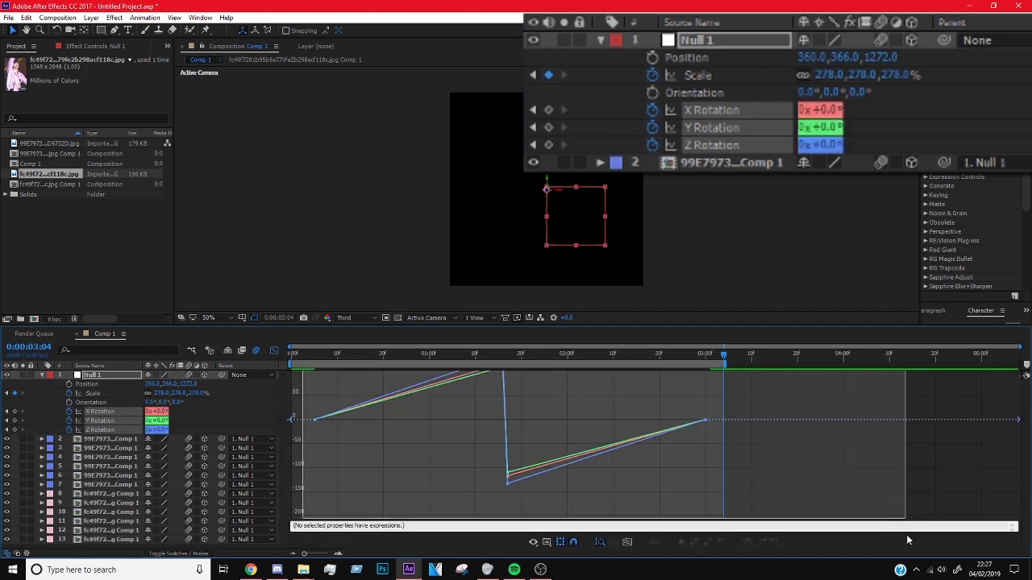
pyautogui.click(747, 542)
pyautogui.moveTo(523, 491); pyautogui.dragTo(554, 497)
pyautogui.moveTo(732, 423); pyautogui.dragTo(503, 522)
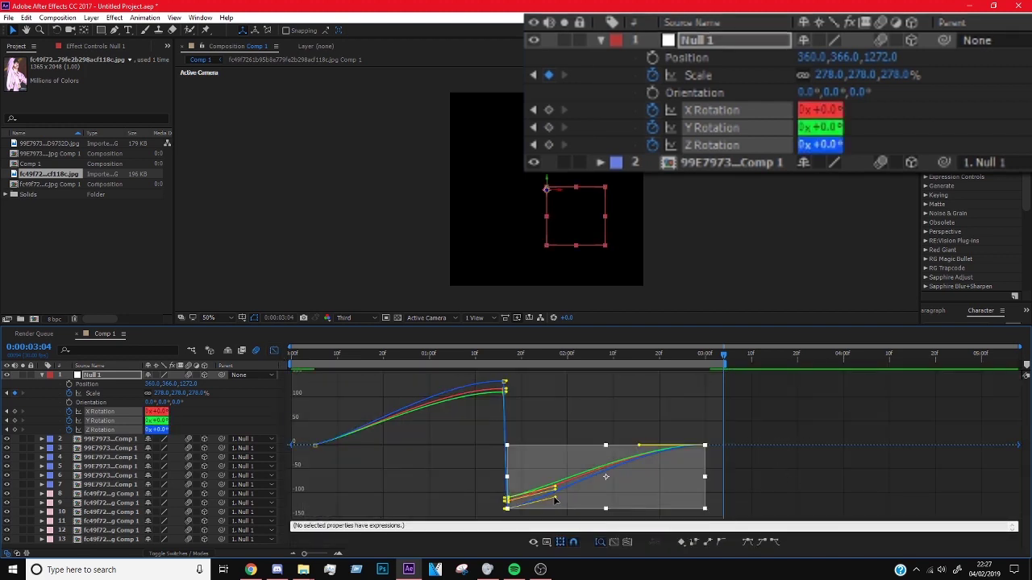
pyautogui.moveTo(298, 377); pyautogui.dragTo(578, 485)
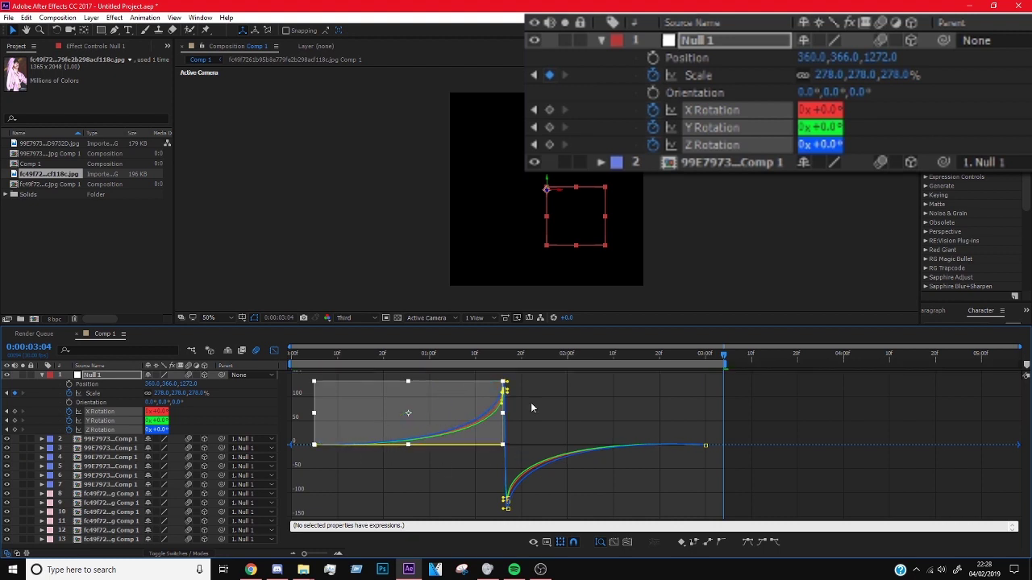
pyautogui.moveTo(299, 428); pyautogui.dragTo(346, 463)
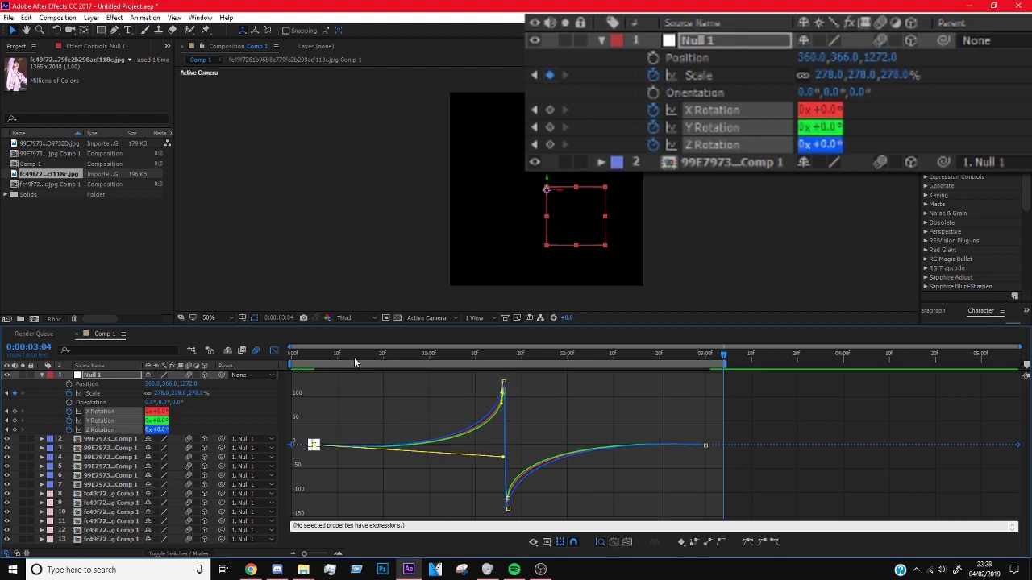
# Step: Preview the rotation, check the frames up to the cut at 0:00:01:17, and return to the layer timeline
pyautogui.press('space')
pyautogui.click(458, 356)
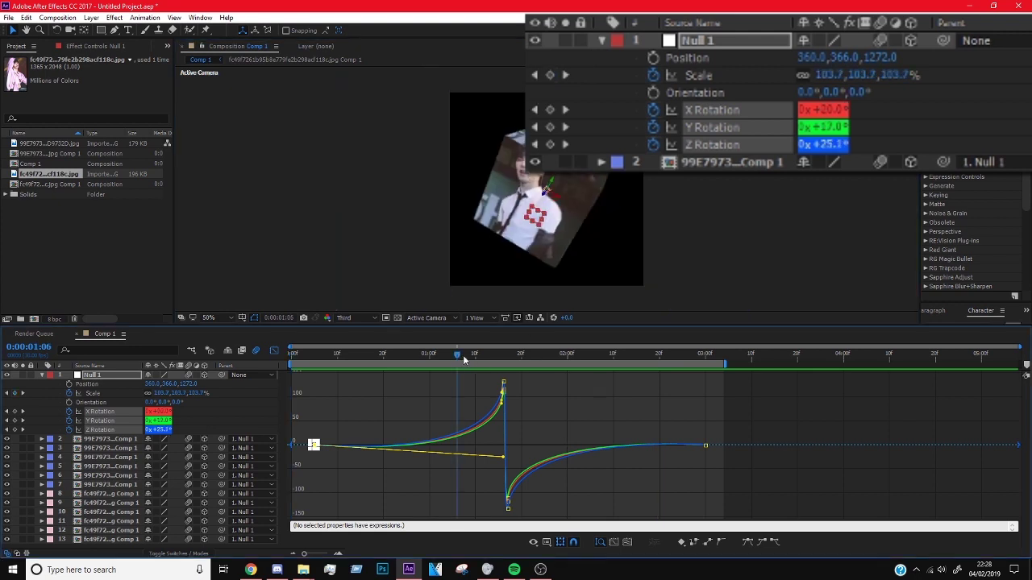
pyautogui.moveTo(462, 355); pyautogui.dragTo(507, 355)
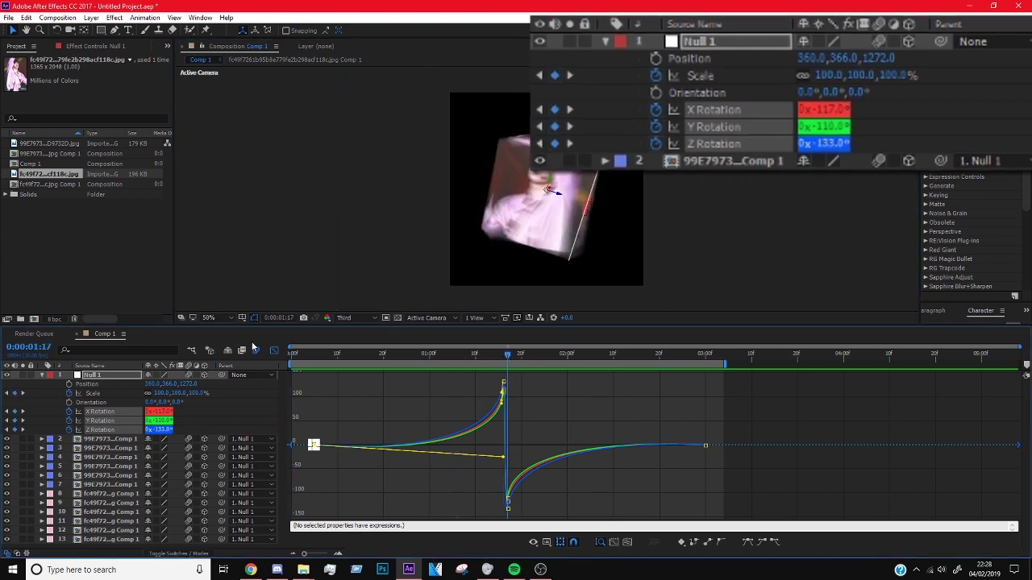
pyautogui.click(274, 351)
pyautogui.moveTo(1019, 347); pyautogui.dragTo(716, 363)
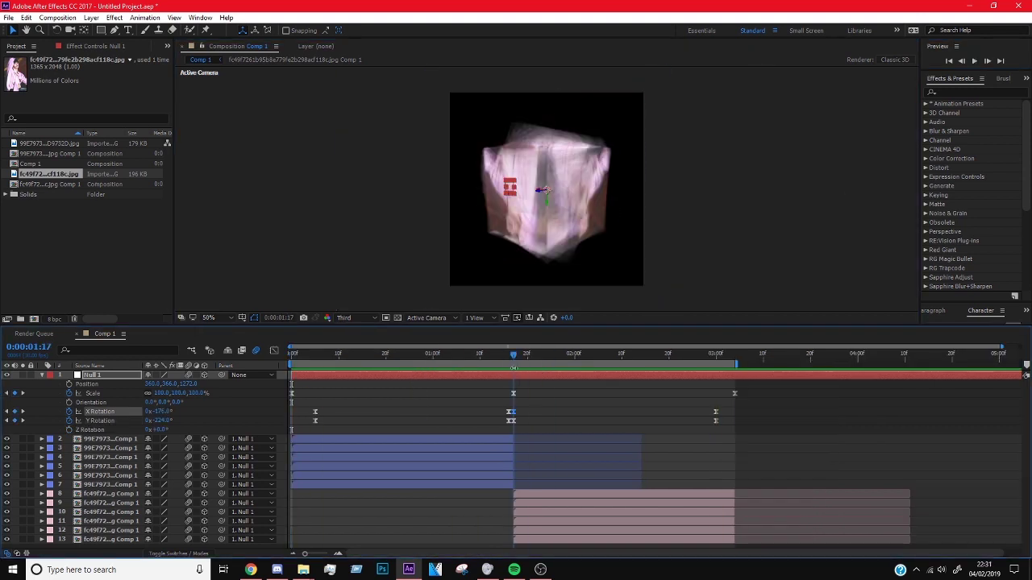
# Step: Examine the first cube's layers at 0:00:01:02, checking layer 2's rotation values and which face layer 7 forms
pyautogui.moveTo(513, 356); pyautogui.dragTo(443, 362)
pyautogui.click(460, 439)
pyautogui.press('r')
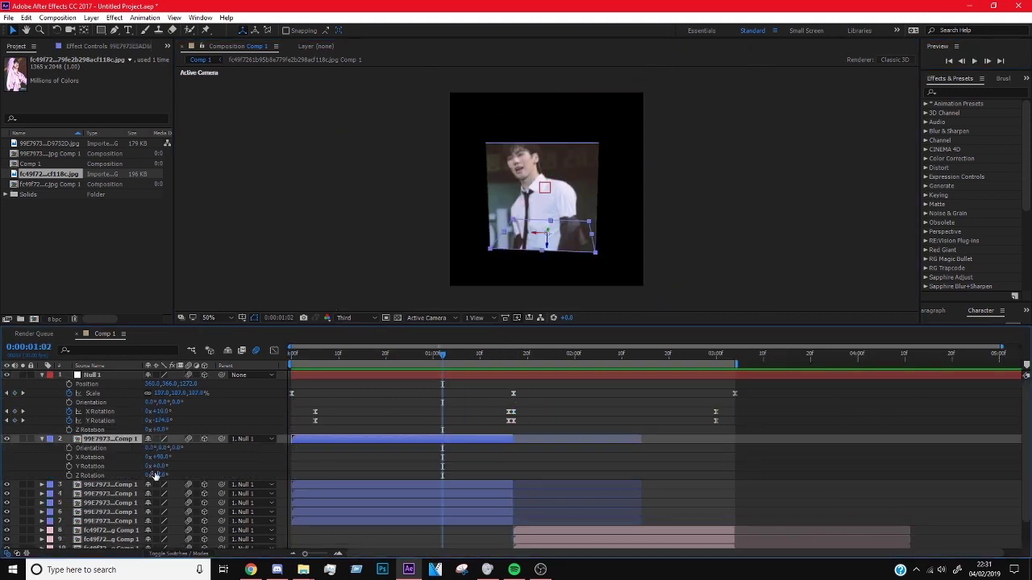
pyautogui.scroll(-2, 439, 506)
pyautogui.click(443, 490)
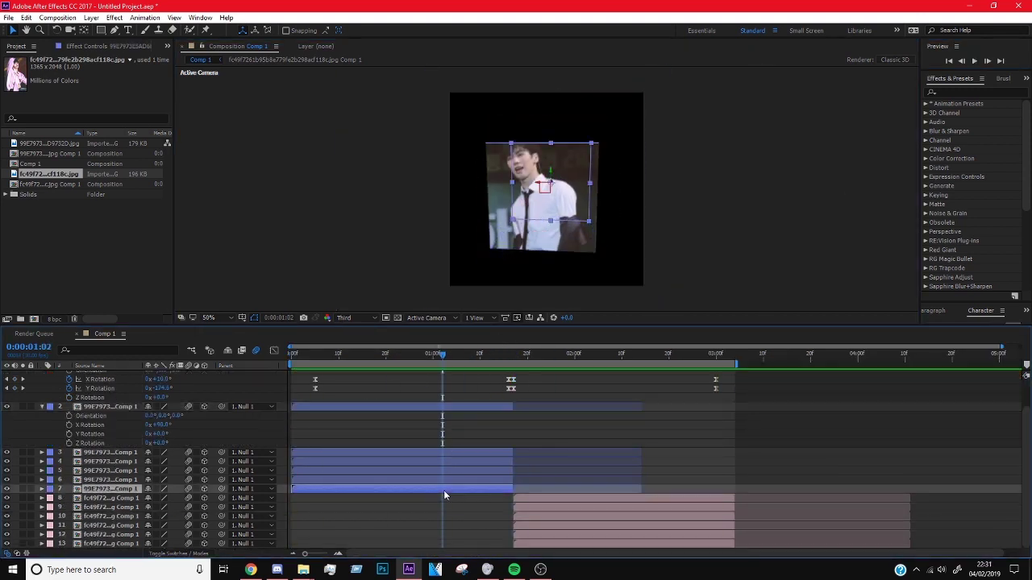
# Step: Switch the viewer to a four-view layout with a large Active Camera view beside the Top, Front and Right views
pyautogui.click(456, 317)
pyautogui.click(481, 318)
pyautogui.click(485, 403)
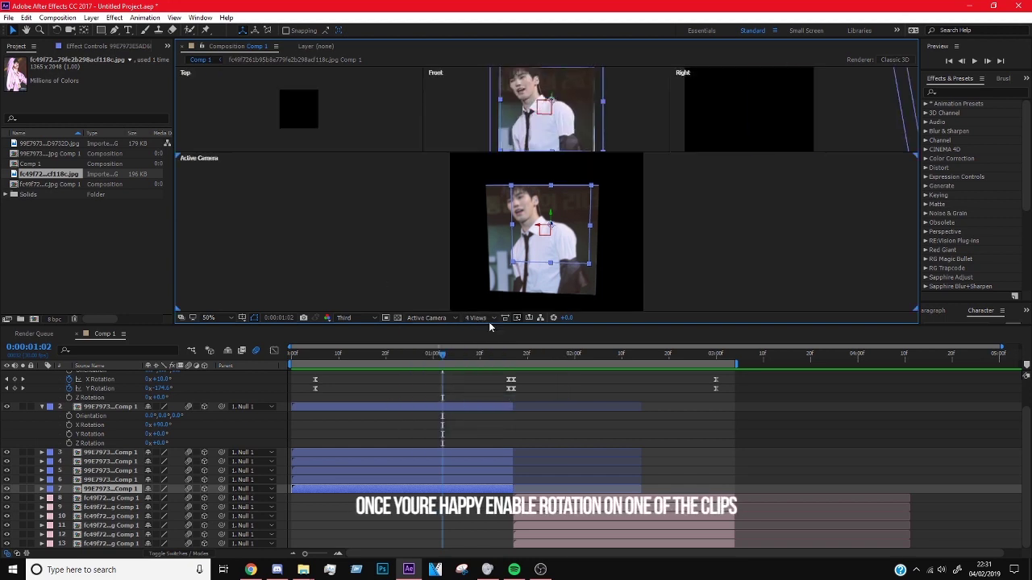
pyautogui.click(487, 319)
pyautogui.click(490, 391)
# Step: Locate the first cube's front-facing clip and show layer 4's rotation properties at 0:00:00:05
pyautogui.click(445, 489)
pyautogui.moveTo(439, 357); pyautogui.dragTo(357, 374)
pyautogui.click(368, 463)
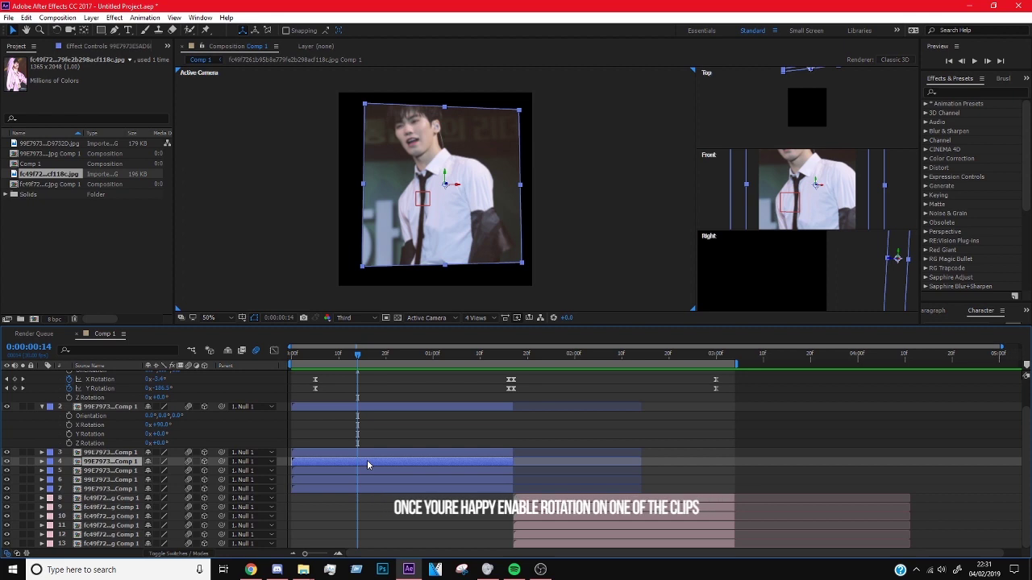
pyautogui.click(319, 354)
pyautogui.press('r')
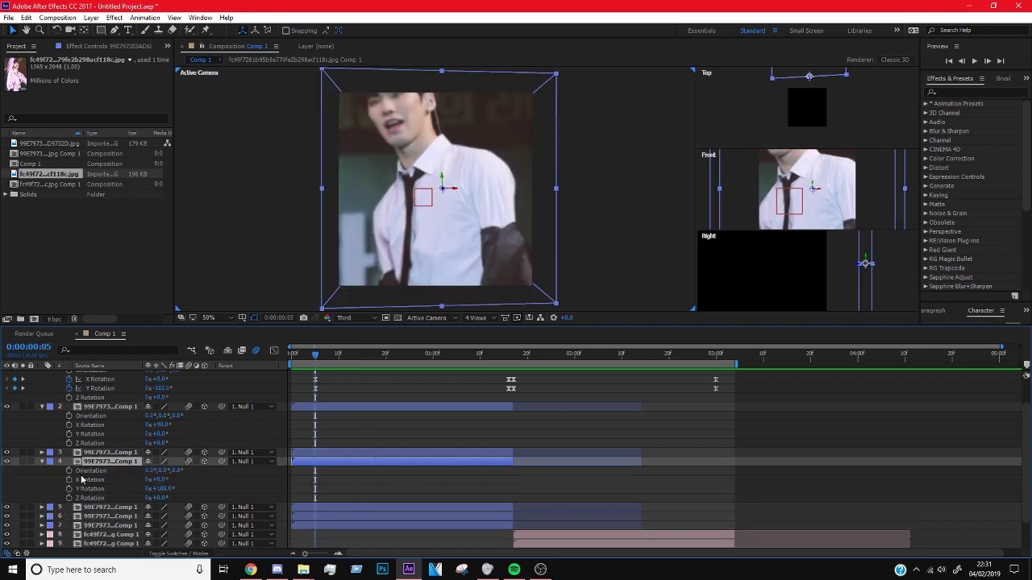
# Step: Keyframe layer 4's Z Rotation from 0° at 0:00:00:26 to 208° at the cut at 0:00:01:17
pyautogui.click(328, 499)
pyautogui.moveTo(316, 499); pyautogui.dragTo(373, 500)
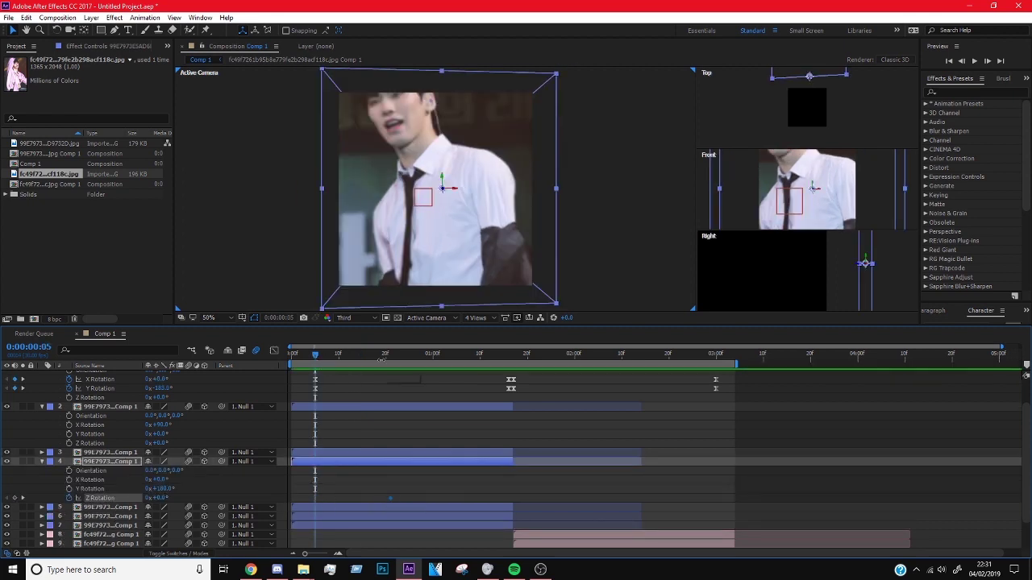
pyautogui.press('space')
pyautogui.moveTo(162, 498); pyautogui.dragTo(273, 499)
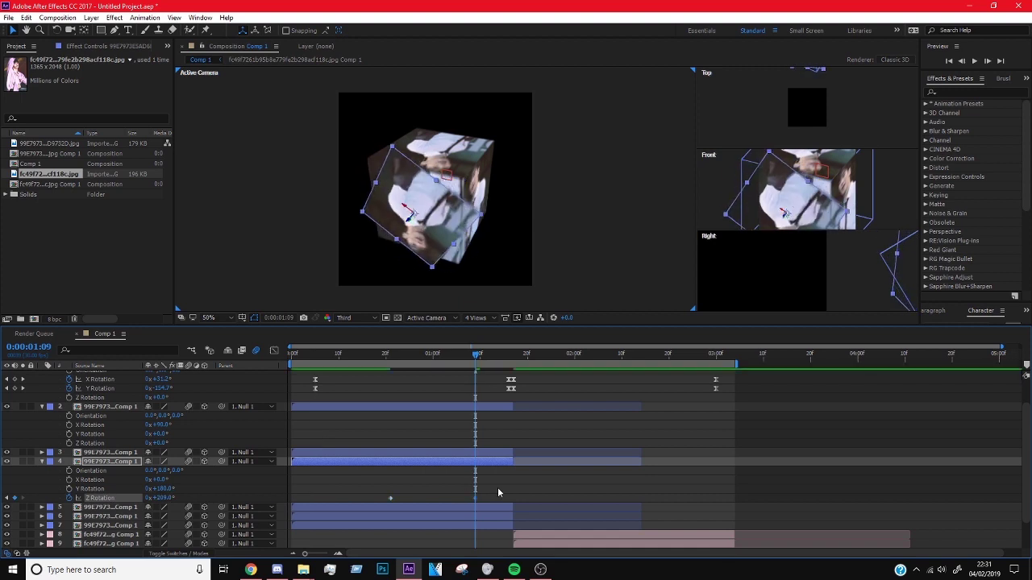
pyautogui.moveTo(475, 498); pyautogui.dragTo(513, 498)
pyautogui.moveTo(391, 498); pyautogui.dragTo(413, 498)
# Step: Easy-ease layer 4's Z Rotation keyframes, stretch their curve handles, and return to the first of them at 0:00:00:26
pyautogui.click(275, 351)
pyautogui.moveTo(295, 374); pyautogui.dragTo(739, 545)
pyautogui.click(748, 543)
pyautogui.moveTo(447, 509); pyautogui.dragTo(556, 513)
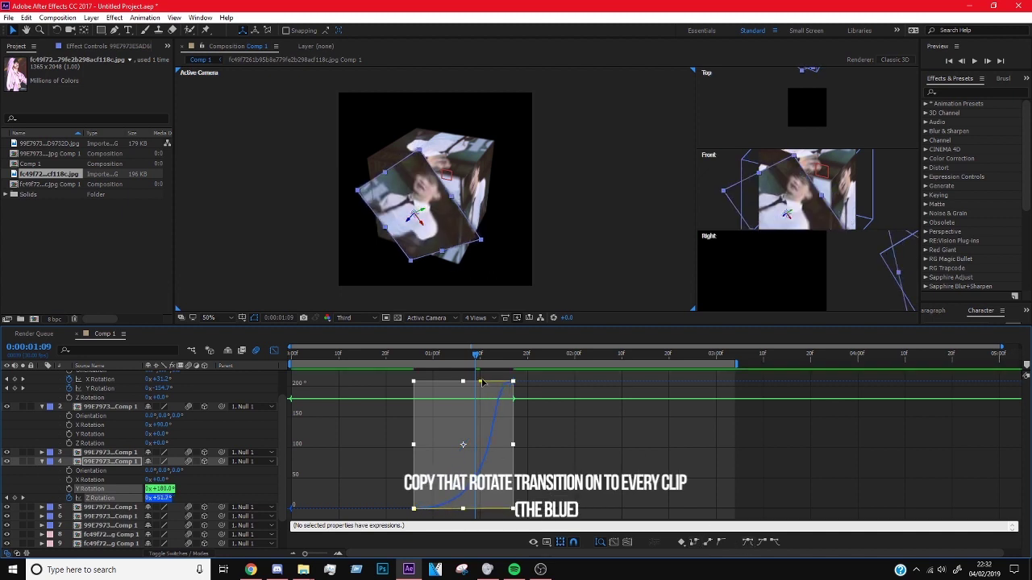
pyautogui.hotkey('shift', 'F3')
pyautogui.press('j')
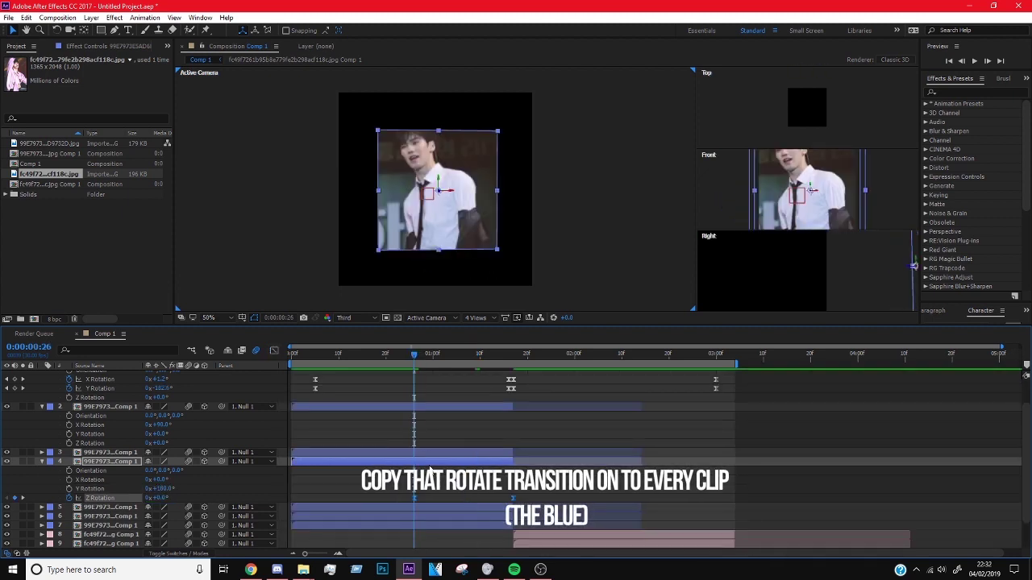
# Step: Enable Z Rotation keyframing on layers 3 and 2 and paste layer 4's Z Rotation keyframes onto both at 0:00:00:26
pyautogui.click(322, 453)
pyautogui.press('r')
pyautogui.click(69, 488)
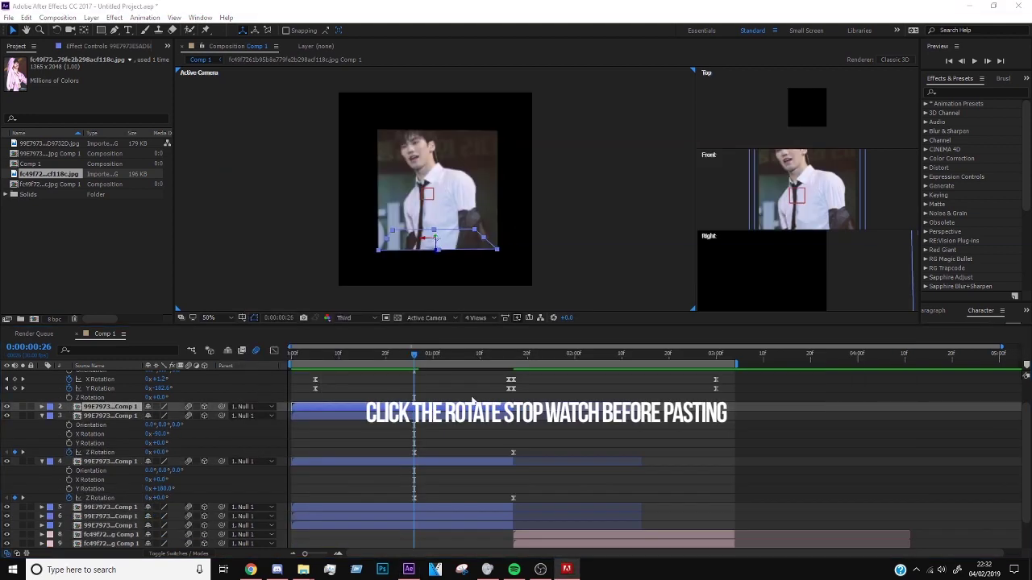
pyautogui.click(125, 408)
pyautogui.press('r')
pyautogui.click(69, 443)
pyautogui.hotkey('ctrl', 'v')
pyautogui.scroll(1, 425, 414)
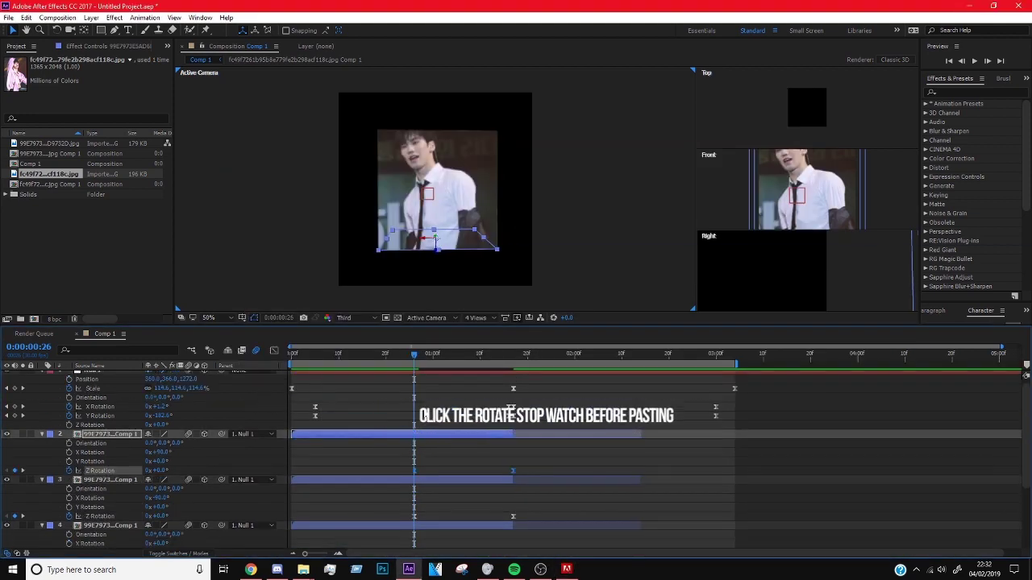
# Step: Paste the same Z Rotation keyframes onto layers 5, 6 and 7 at 0:00:00:26, enabling keyframing on each
pyautogui.scroll(-2, 425, 414)
pyautogui.click(414, 478)
pyautogui.scroll(-2, 420, 477)
pyautogui.click(420, 472)
pyautogui.press('r')
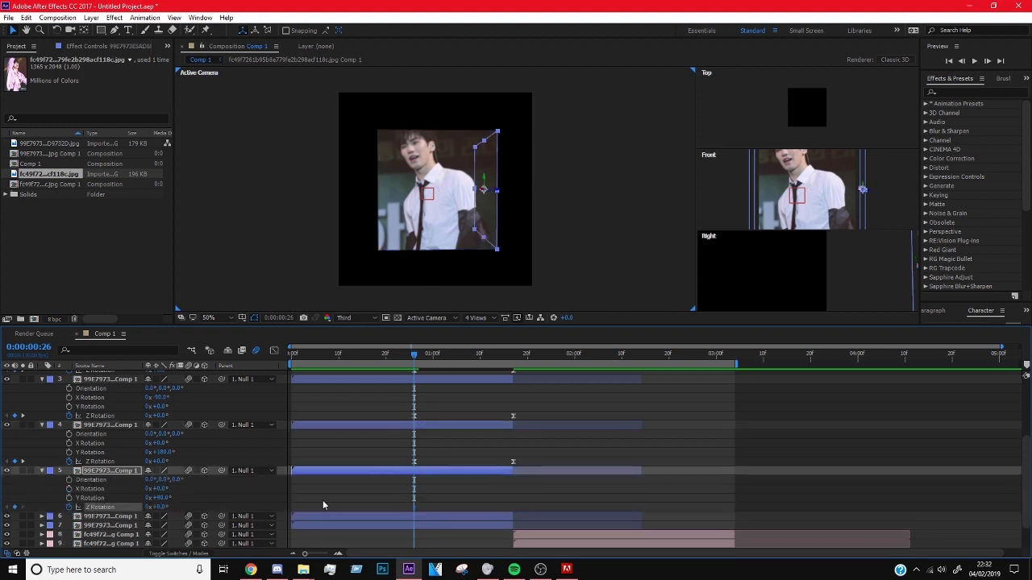
pyautogui.hotkey('ctrl', 'v')
pyautogui.scroll(-1, 403, 494)
pyautogui.click(421, 490)
pyautogui.press('r')
pyautogui.scroll(-1, 405, 483)
pyautogui.click(415, 490)
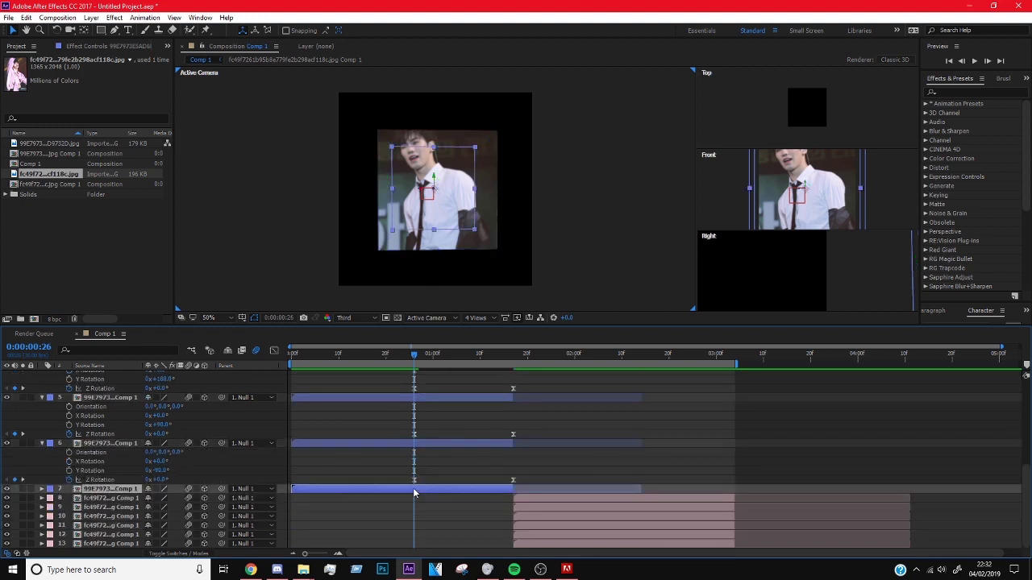
pyautogui.press('r')
pyautogui.hotkey('ctrl', 'v')
pyautogui.press('space')
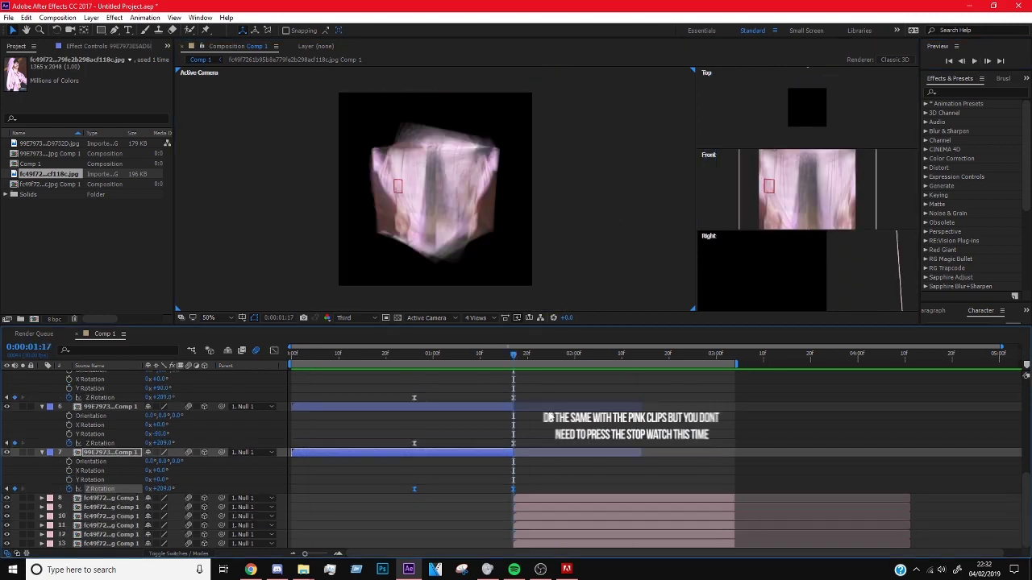
# Step: Keyframe the second cube's layer 10 Z Rotation at 0° at 0:00:02:17 and -209° at 0:00:02:02
pyautogui.moveTo(519, 356); pyautogui.dragTo(655, 359)
pyautogui.click(654, 508)
pyautogui.click(653, 527)
pyautogui.click(653, 517)
pyautogui.press('r')
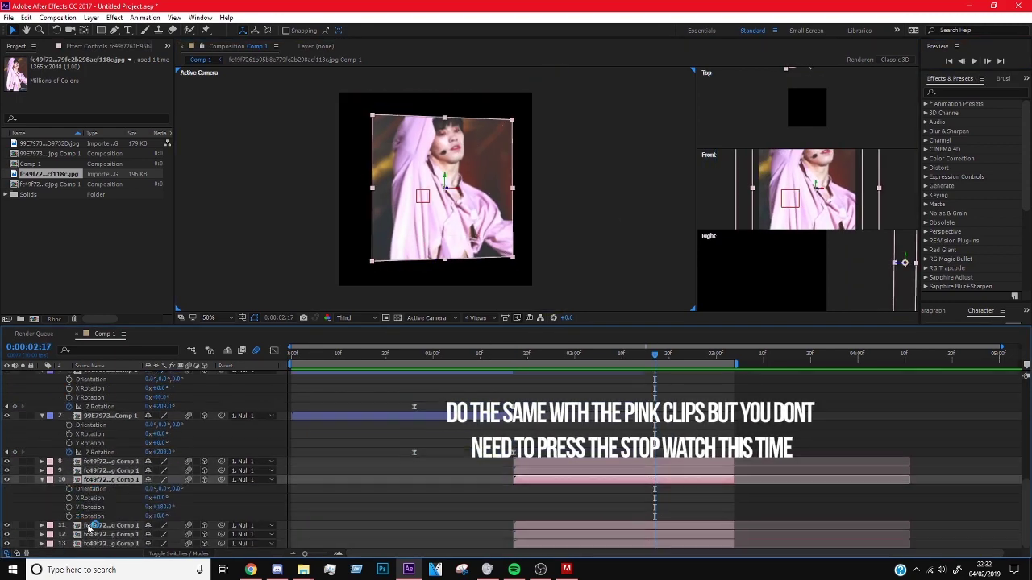
pyautogui.click(582, 356)
pyautogui.moveTo(165, 517); pyautogui.dragTo(57, 524)
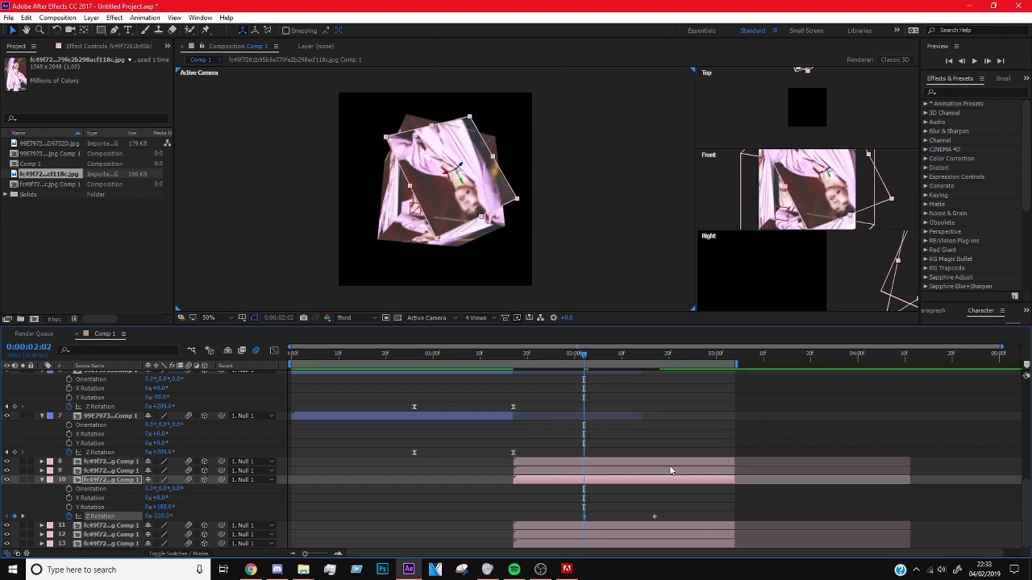
# Step: Move layer 10's Z Rotation keyframes to 0:00:01:17 and 0:00:02:07, and ease them into a curve that starts fast and slows down
pyautogui.moveTo(585, 518); pyautogui.dragTo(515, 524)
pyautogui.moveTo(654, 519); pyautogui.dragTo(496, 507)
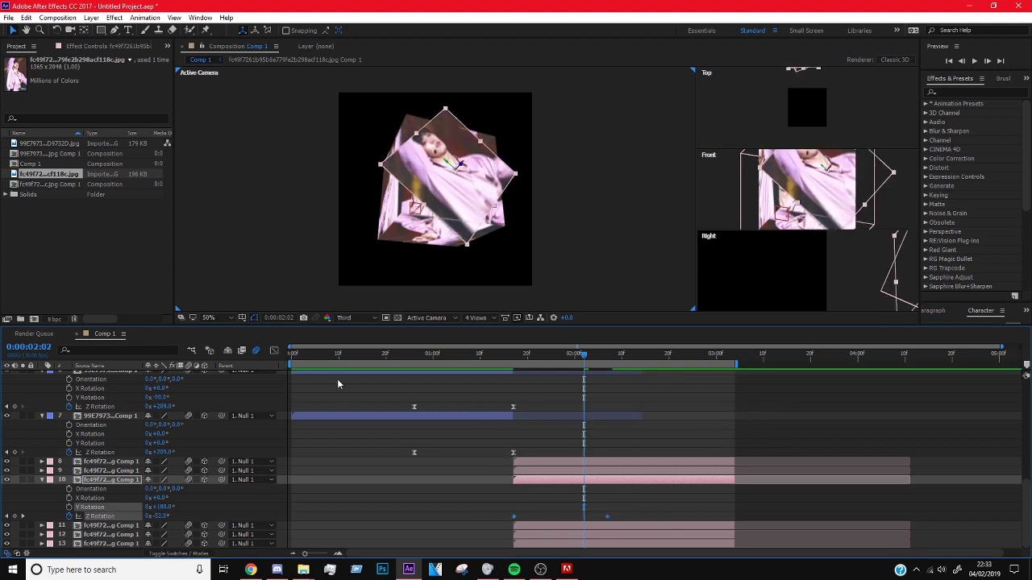
pyautogui.click(274, 352)
pyautogui.moveTo(506, 428); pyautogui.dragTo(685, 534)
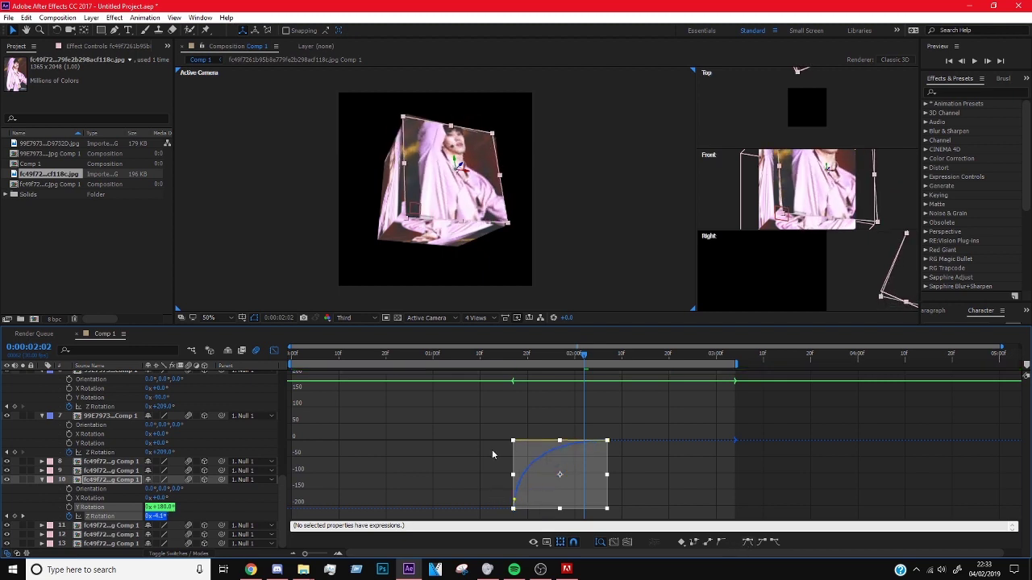
pyautogui.hotkey('shift', 'F3')
# Step: At 0:00:02:07, select pink layers 8, 9, 11, 12 and 13 together and show their rotation properties
pyautogui.click(608, 356)
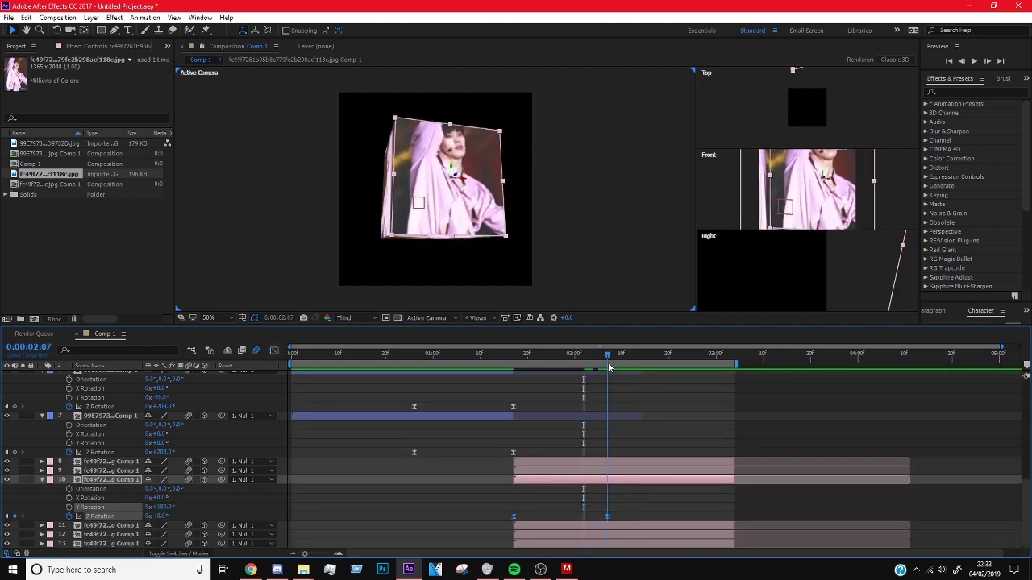
pyautogui.moveTo(610, 445); pyautogui.dragTo(606, 475)
pyautogui.keyDown('ctrl'); pyautogui.click(604, 543); pyautogui.keyUp('ctrl')
pyautogui.press('r')
pyautogui.scroll(-3, 98, 528)
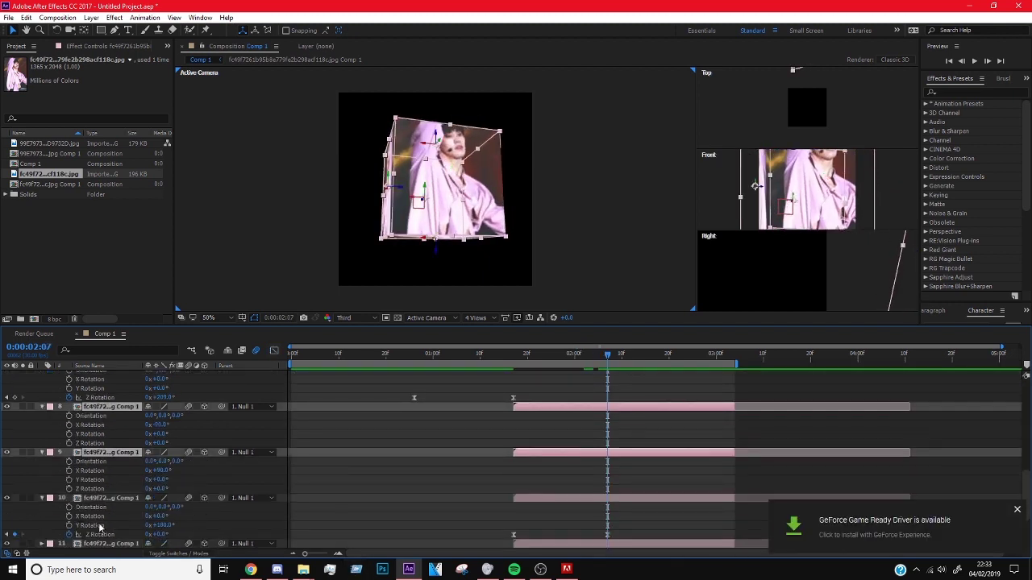
# Step: Try to add Z Rotation keyframes to all the remaining pink layers at once, and undo the attempt
pyautogui.scroll(2, 70, 529)
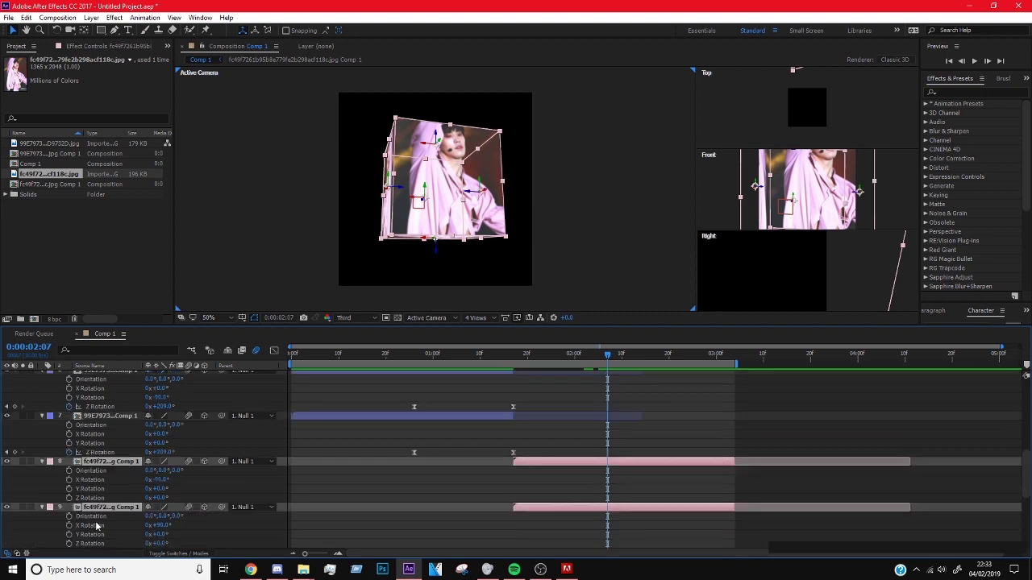
pyautogui.moveTo(522, 497); pyautogui.dragTo(601, 497)
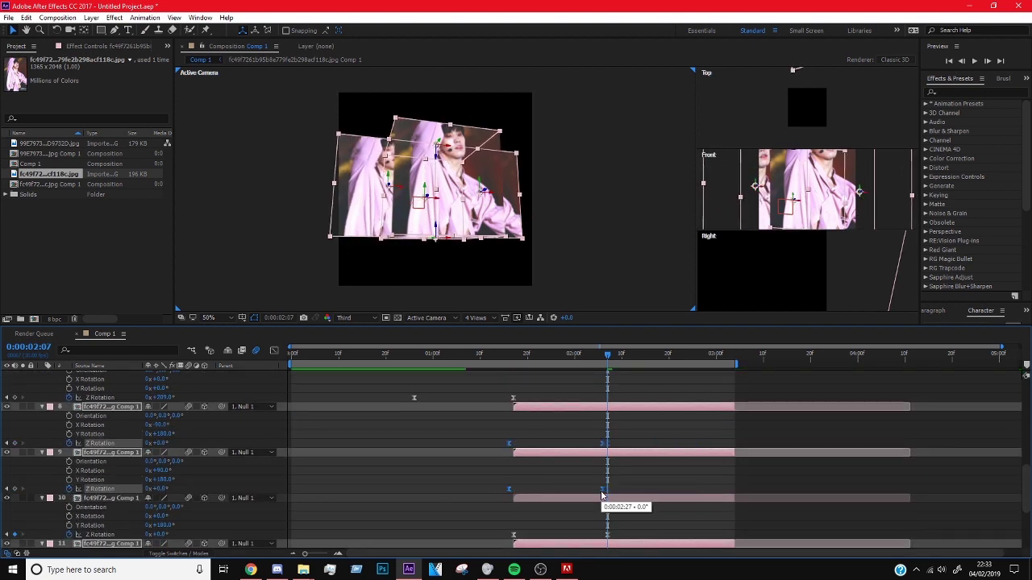
pyautogui.scroll(1, 617, 488)
pyautogui.moveTo(514, 355); pyautogui.dragTo(651, 396)
pyautogui.scroll(-4, 669, 420)
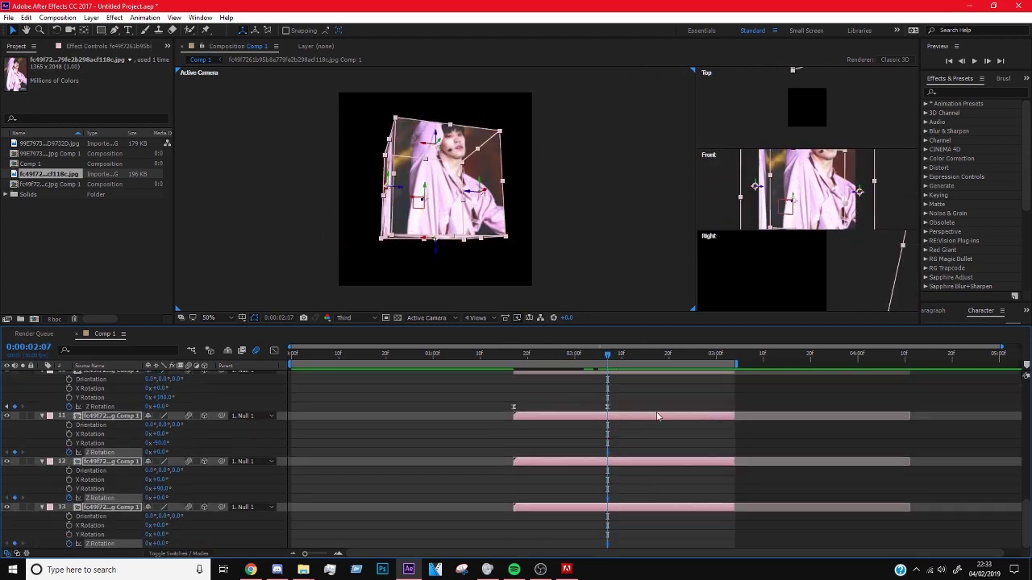
pyautogui.click(516, 366)
pyautogui.hotkey('ctrl', 'z')
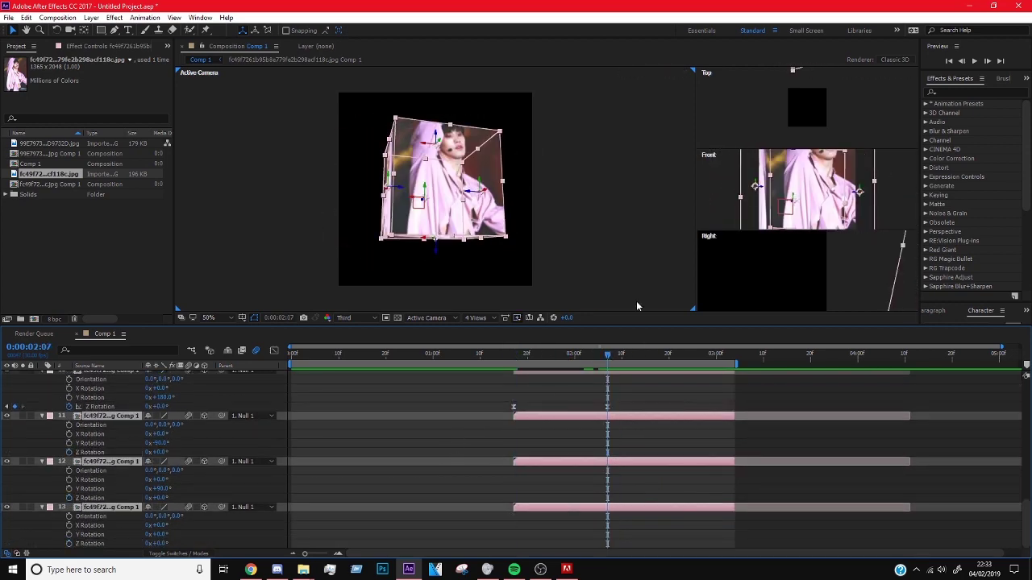
pyautogui.click(636, 300)
# Step: Copy layer 10's two Z Rotation keyframes and paste them onto layer 8 at 0:00:01:17
pyautogui.scroll(3, 544, 415)
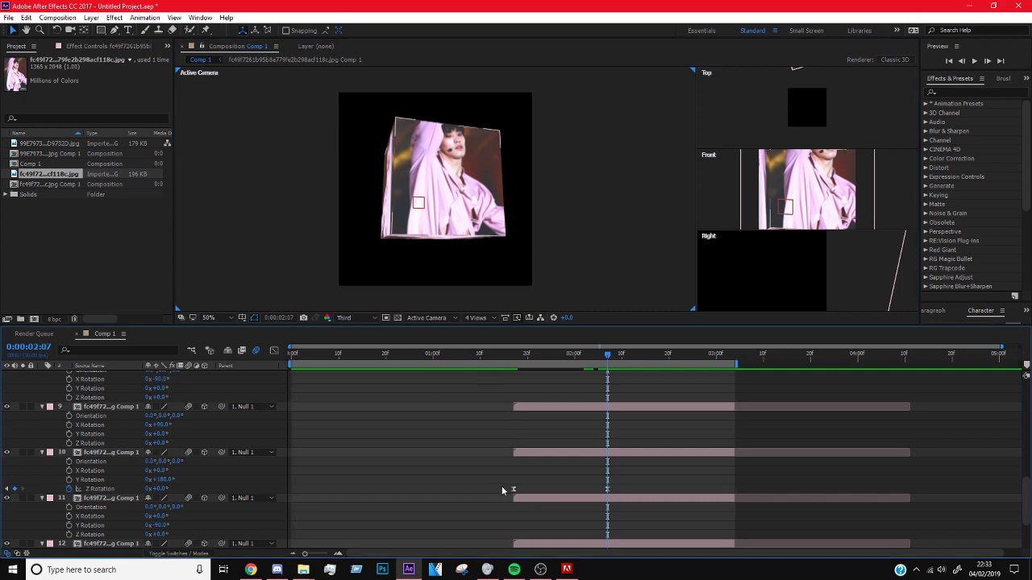
pyautogui.moveTo(503, 487); pyautogui.dragTo(619, 494)
pyautogui.hotkey('ctrl', 'c')
pyautogui.scroll(3, 538, 427)
pyautogui.click(515, 357)
pyautogui.click(544, 444)
pyautogui.hotkey('ctrl', 'v')
pyautogui.moveTo(515, 356); pyautogui.dragTo(519, 400)
pyautogui.click(514, 357)
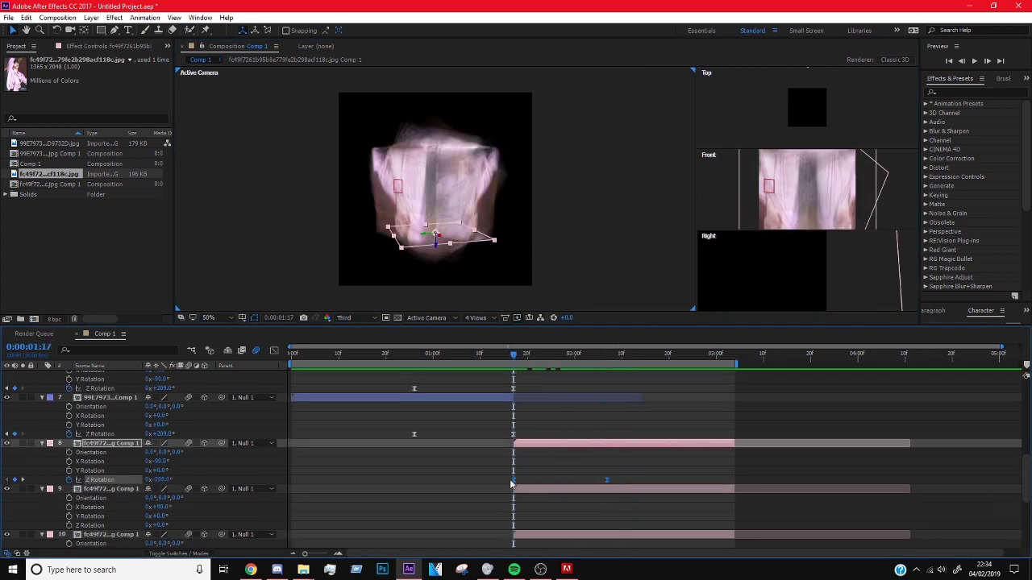
# Step: Paste the copied Z Rotation keyframes onto layers 9, 11, 12 and 13 at 0:00:01:17
pyautogui.click(519, 489)
pyautogui.hotkey('ctrl', 'v')
pyautogui.scroll(-2, 521, 486)
pyautogui.click(526, 471)
pyautogui.hotkey('ctrl', 'v')
pyautogui.scroll(-1, 526, 471)
pyautogui.click(532, 462)
pyautogui.hotkey('ctrl', 'v')
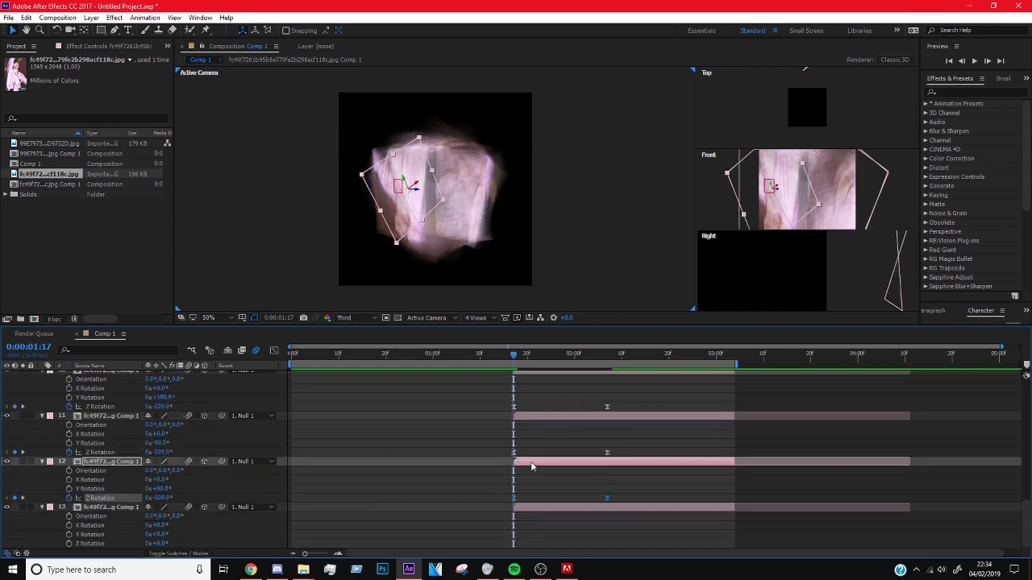
pyautogui.click(528, 507)
pyautogui.hotkey('ctrl', 'v')
# Step: Play back the whole cube transition in a single Active Camera view to check the face rotations
pyautogui.scroll(4, 528, 506)
pyautogui.scroll(-1, 528, 506)
pyautogui.moveTo(515, 356); pyautogui.dragTo(553, 362)
pyautogui.press('space')
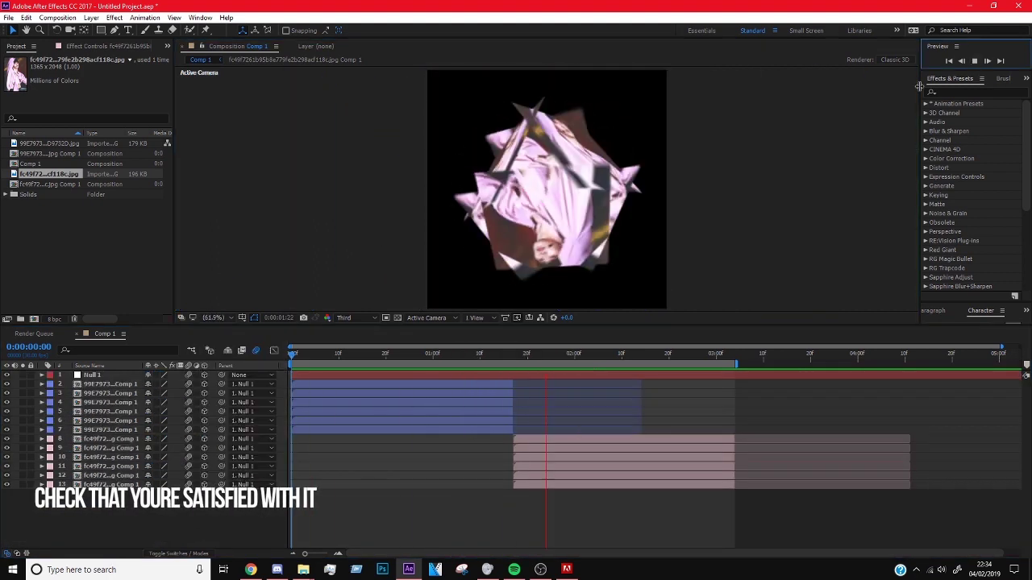
pyautogui.click(709, 210)
pyautogui.moveTo(431, 365); pyautogui.dragTo(406, 362)
pyautogui.moveTo(406, 354)
pyautogui.mouseDown()
pyautogui.moveTo(576, 366)
pyautogui.moveTo(423, 359)
pyautogui.mouseUp()
pyautogui.click(974, 62)
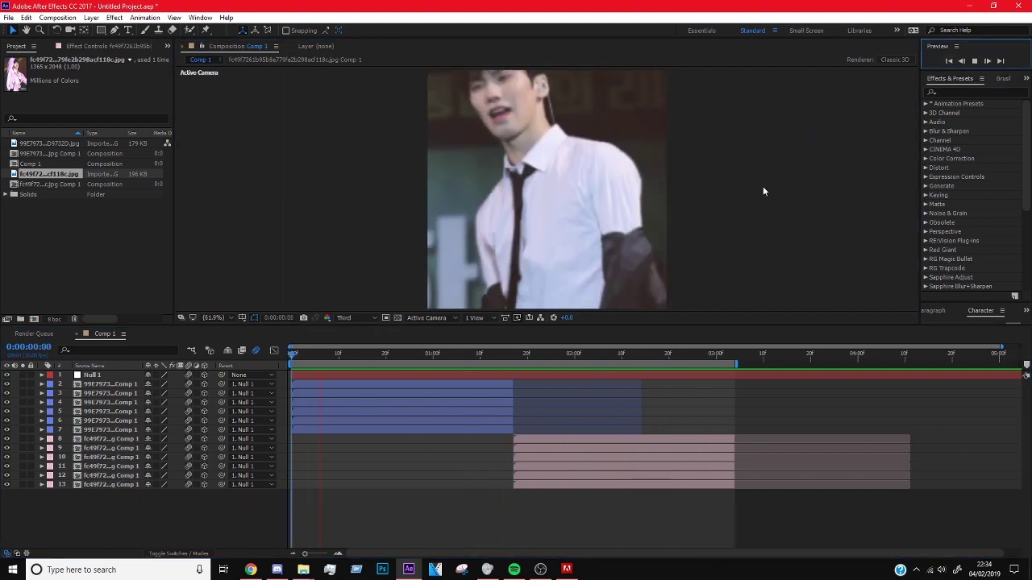
pyautogui.click(764, 191)
# Step: Pre-compose the null and all twelve cube-face layers into one composition named Pre-comp 1
pyautogui.click(574, 484)
pyautogui.keyDown('shift'); pyautogui.click(562, 376); pyautogui.keyUp('shift')
pyautogui.rightClick(561, 378)
pyautogui.click(589, 461)
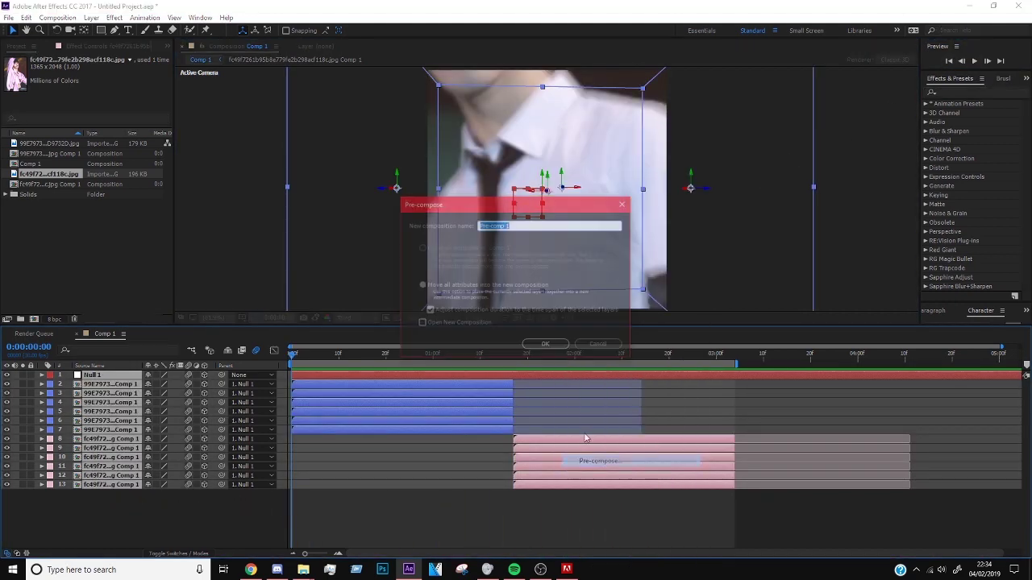
pyautogui.press('Return')
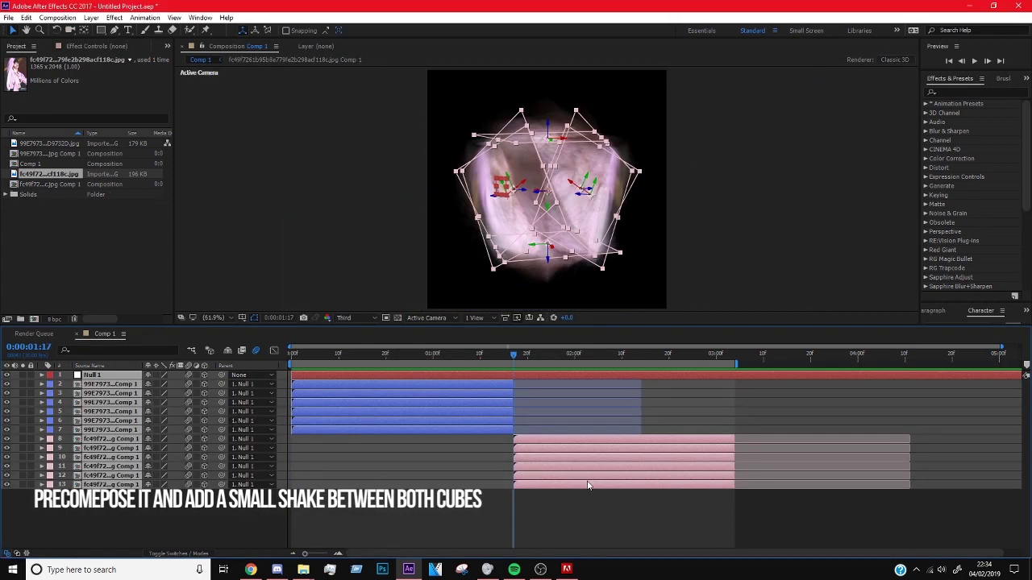
pyautogui.rightClick(587, 486)
pyautogui.click(628, 383)
pyautogui.press('Return')
# Step: Apply the smooth shake preset to Pre-comp 1 at 0:00:01:17 between the two cubes, and duplicate the layer
pyautogui.scroll(-2, 997, 251)
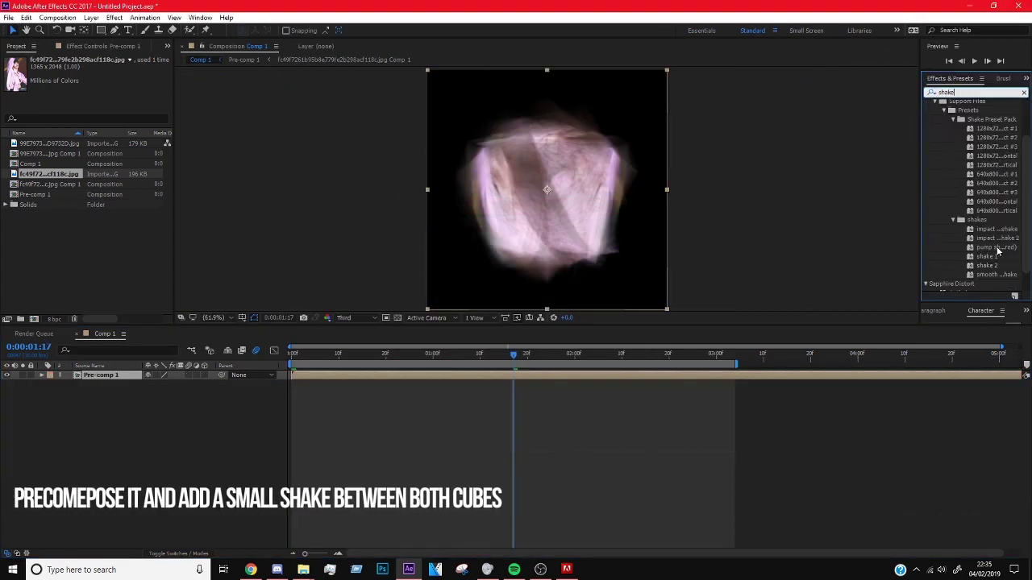
pyautogui.moveTo(514, 379); pyautogui.dragTo(516, 377)
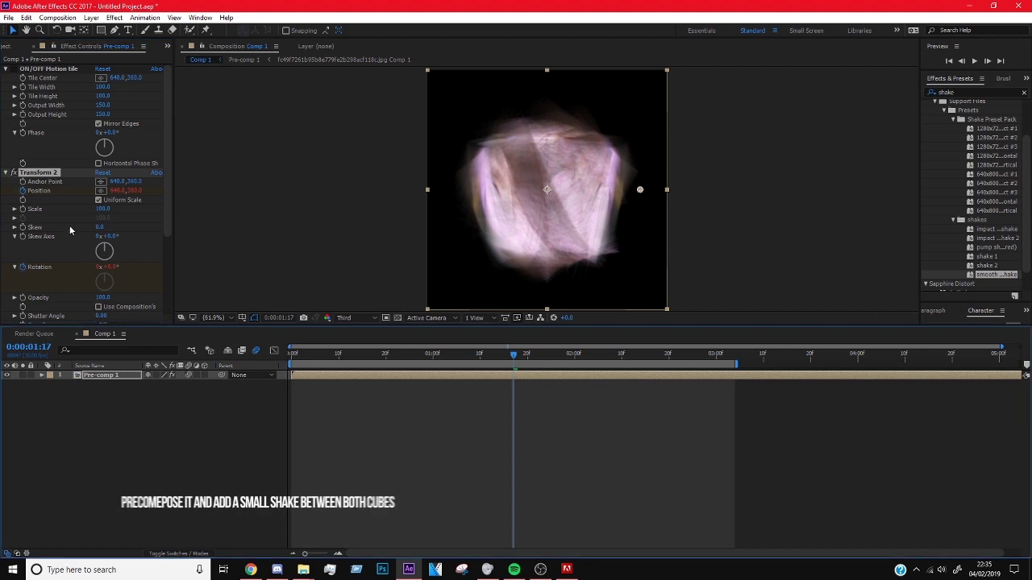
pyautogui.click(524, 375)
pyautogui.hotkey('ctrl', 'd')
# Step: Scale the lower Pre-comp 1 copy to 289% as a background, flip it horizontally, and preview the result
pyautogui.click(107, 385)
pyautogui.press('s')
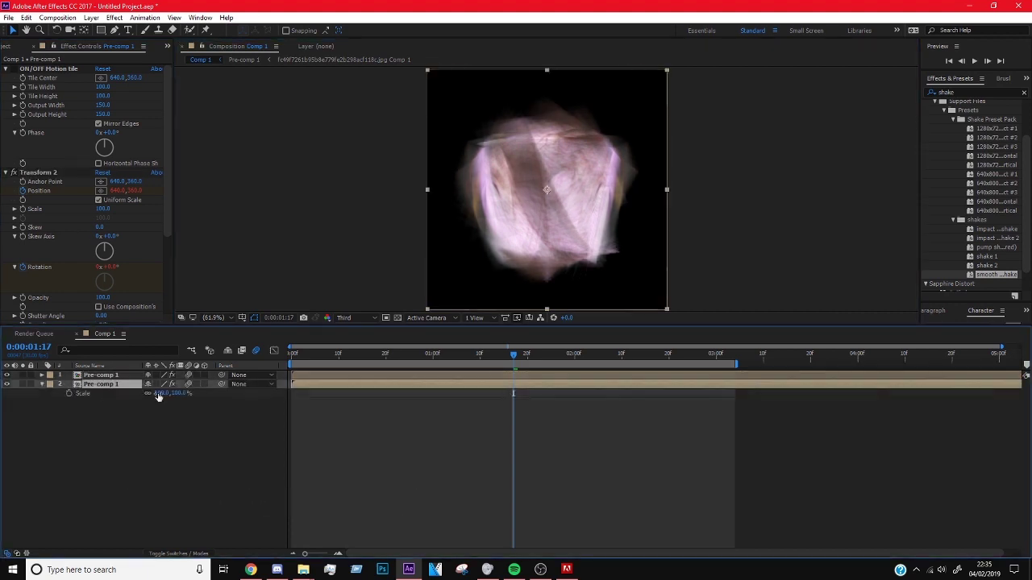
pyautogui.moveTo(162, 394); pyautogui.dragTo(291, 397)
pyautogui.rightClick(125, 386)
pyautogui.moveTo(219, 179)
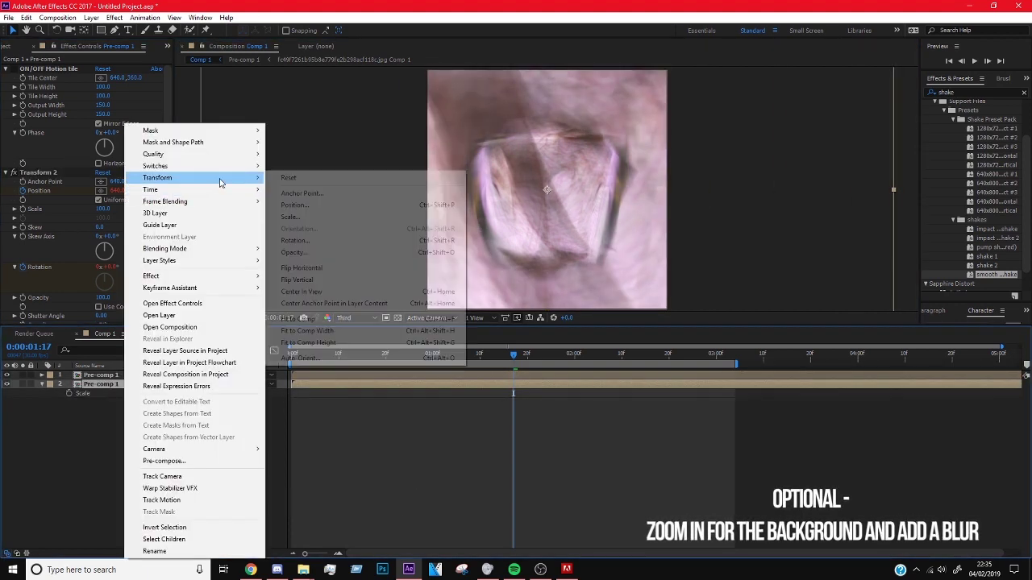
pyautogui.click(303, 267)
pyautogui.moveTo(513, 355); pyautogui.dragTo(446, 361)
pyautogui.press('space')
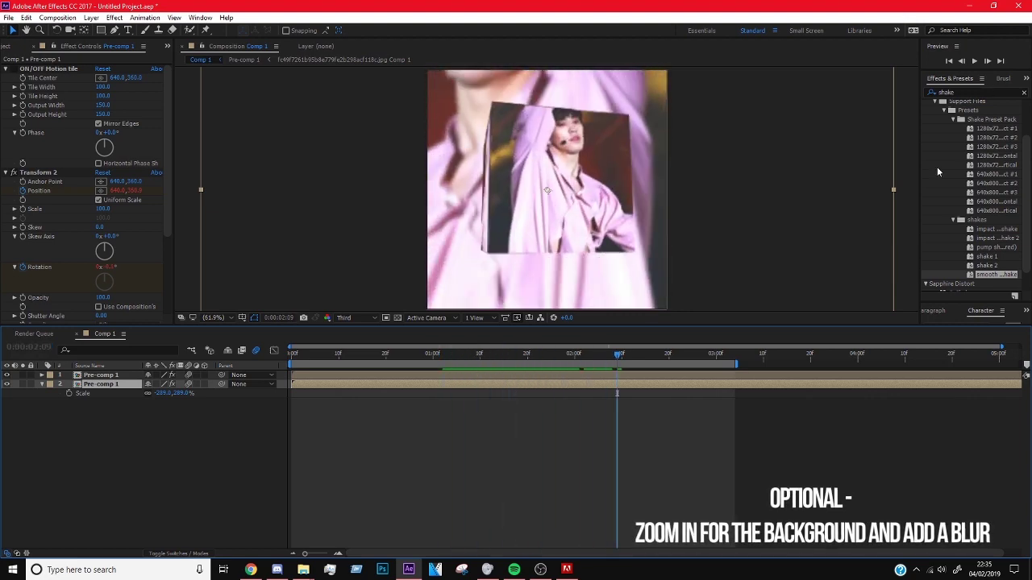
# Step: Apply Gaussian Blur to the lower Pre-comp 1 layer with a Blurriness of 15.9
pyautogui.write('blur')
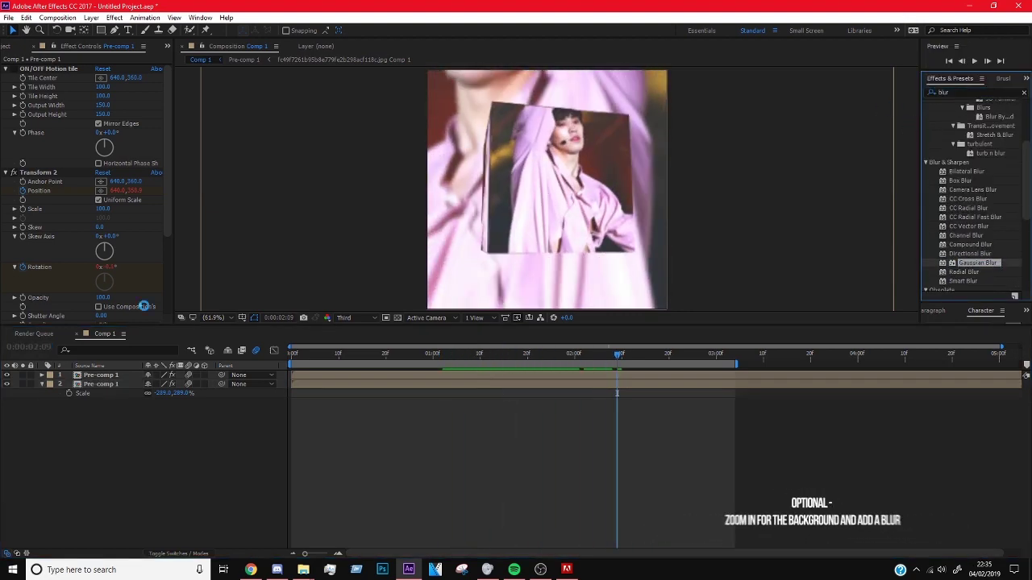
pyautogui.moveTo(105, 317); pyautogui.dragTo(103, 314)
pyautogui.moveTo(247, 302); pyautogui.dragTo(156, 307)
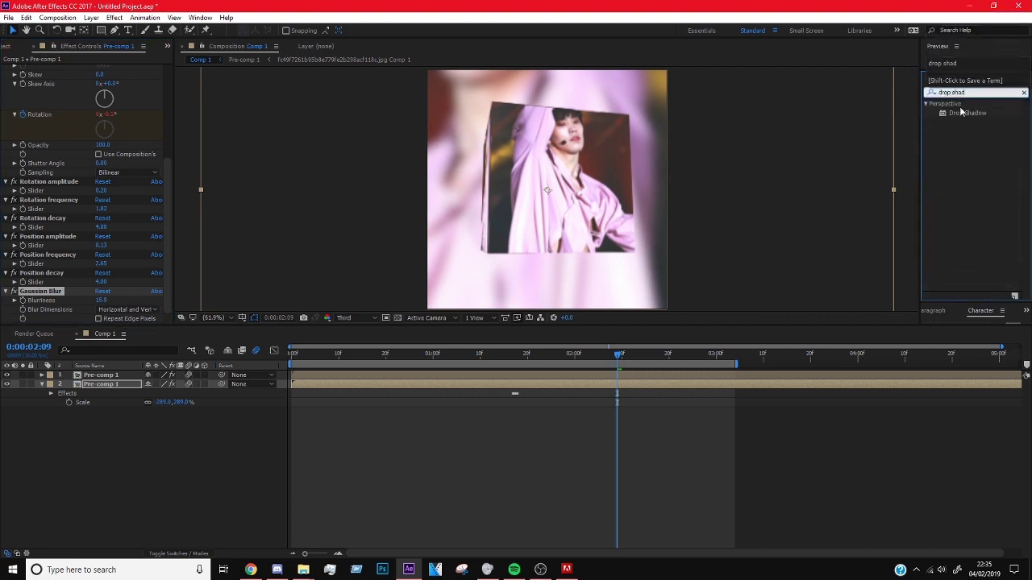
# Step: Add a Drop Shadow to the upper Pre-comp 1 with 61% opacity, distance 21 and softness 46, and preview the composition
pyautogui.moveTo(961, 112); pyautogui.dragTo(532, 375)
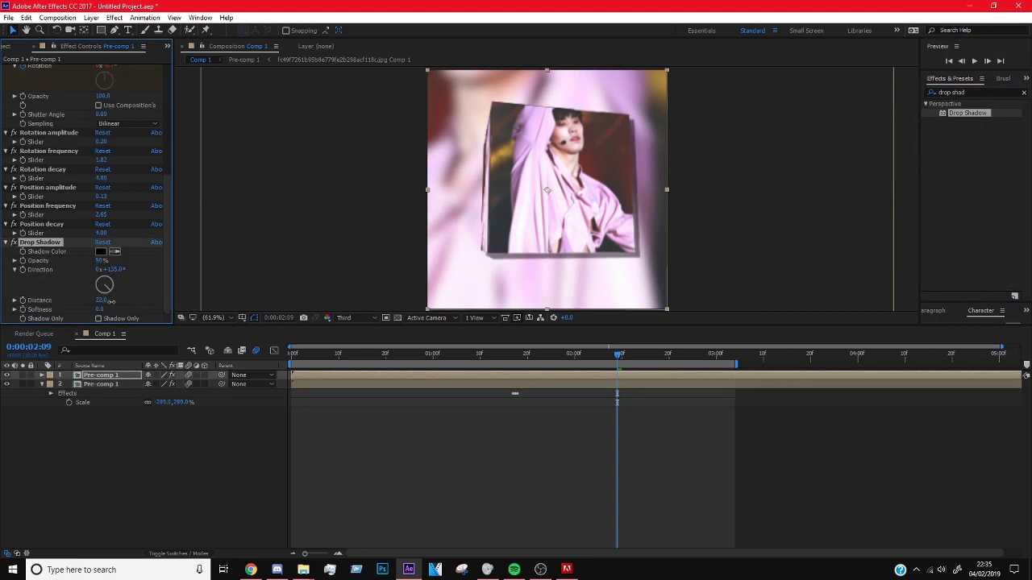
pyautogui.moveTo(131, 310); pyautogui.dragTo(163, 318)
pyautogui.click(974, 61)
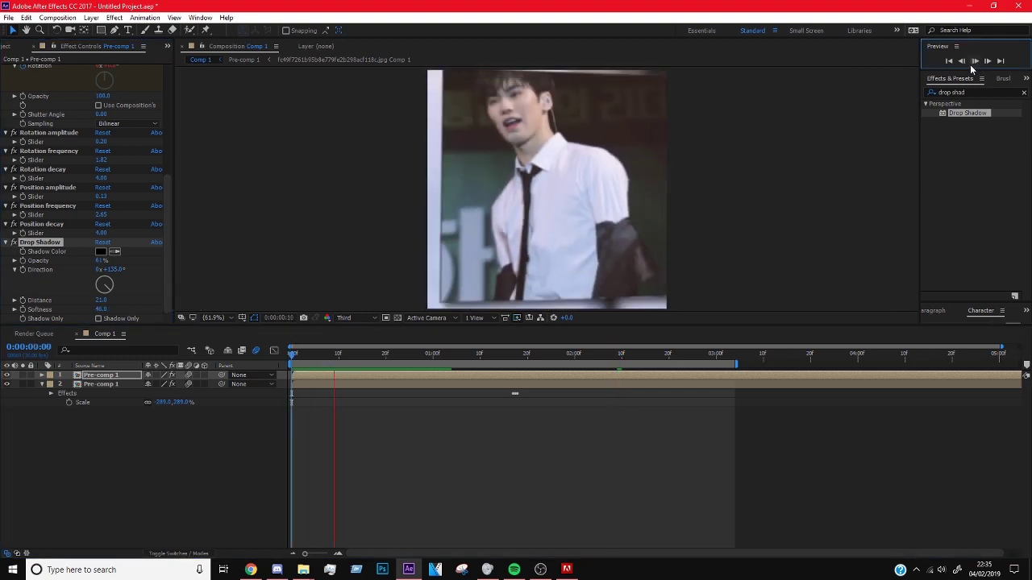